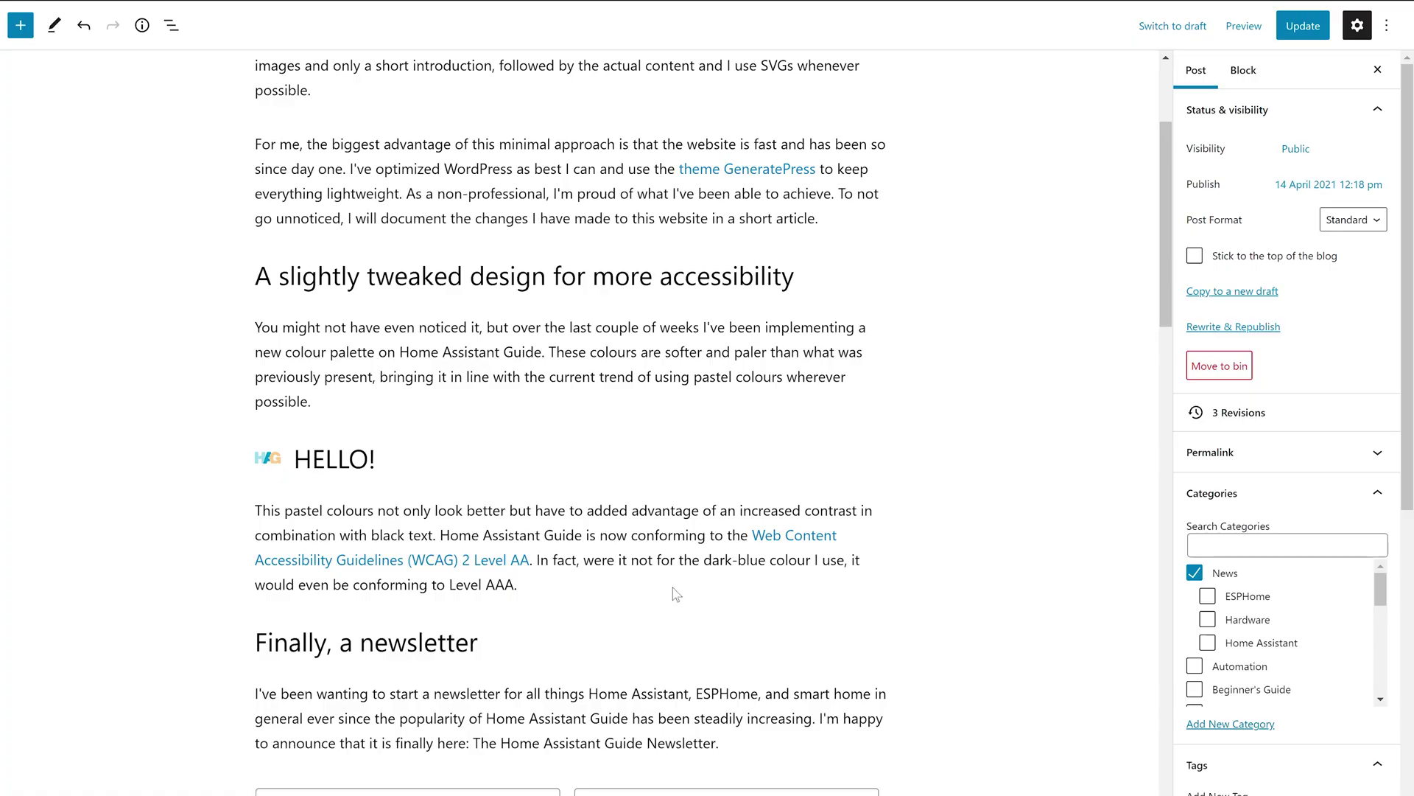
# Step: Add a hover transform that rotates the HELLO headline 180 degrees
pyautogui.click(1243, 70)
pyautogui.click(1279, 463)
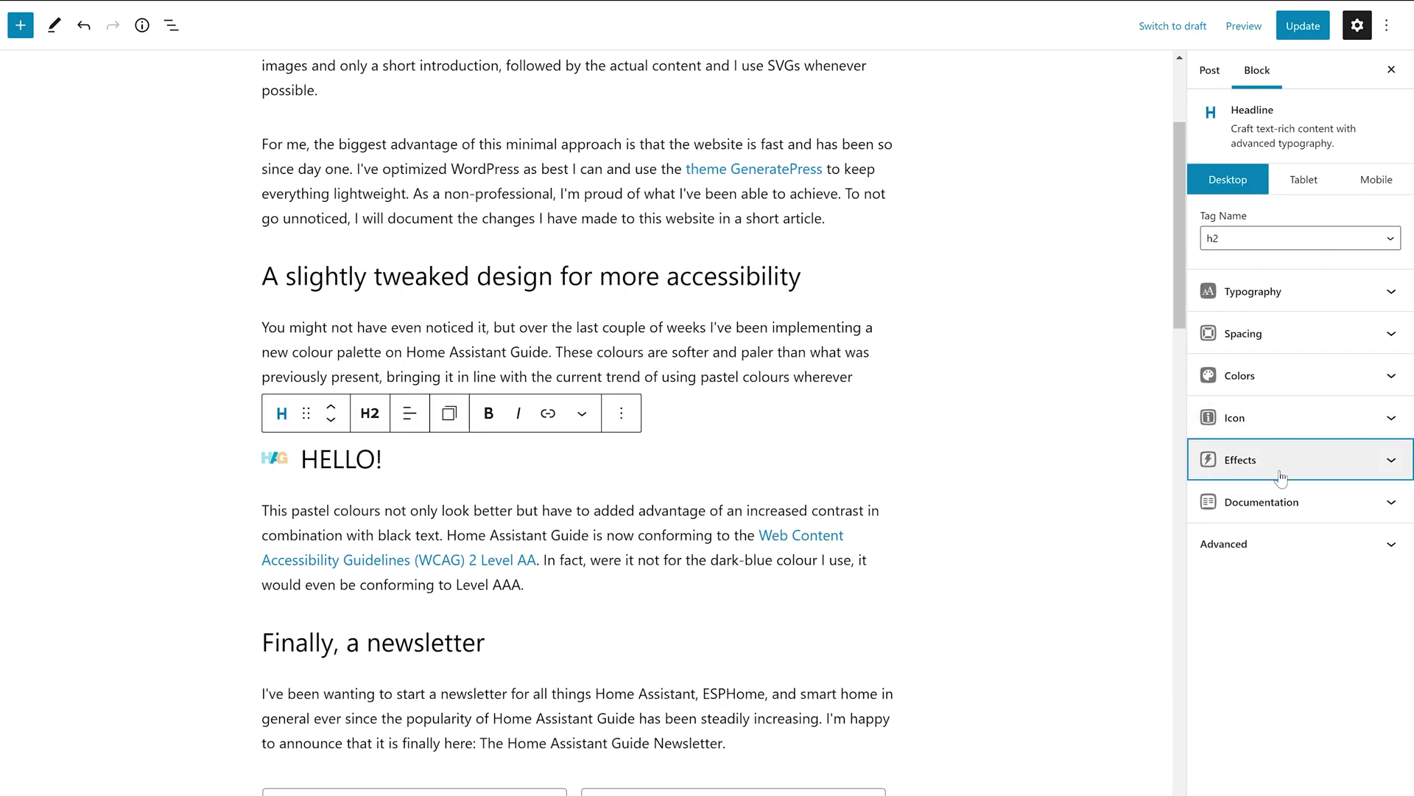
pyautogui.click(1390, 642)
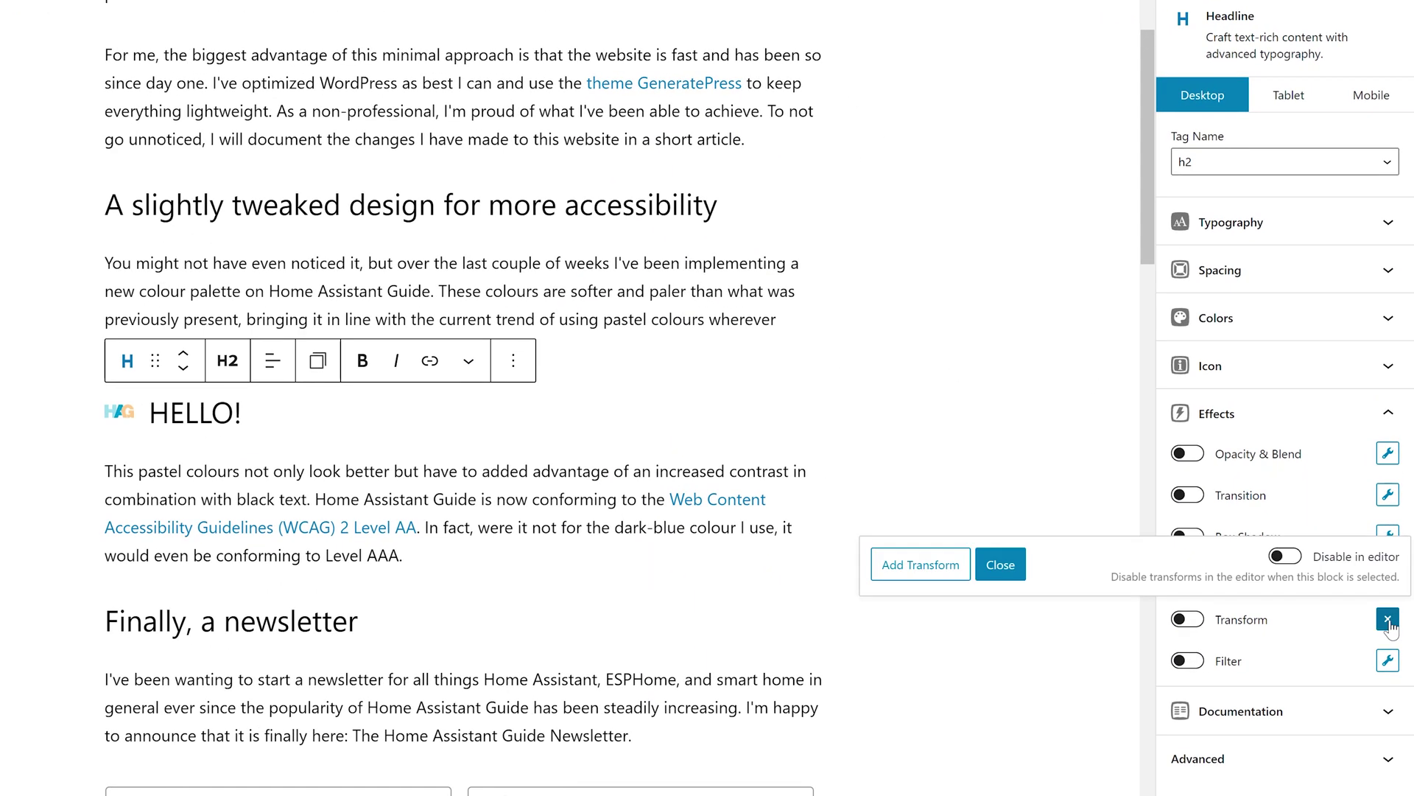
pyautogui.click(921, 564)
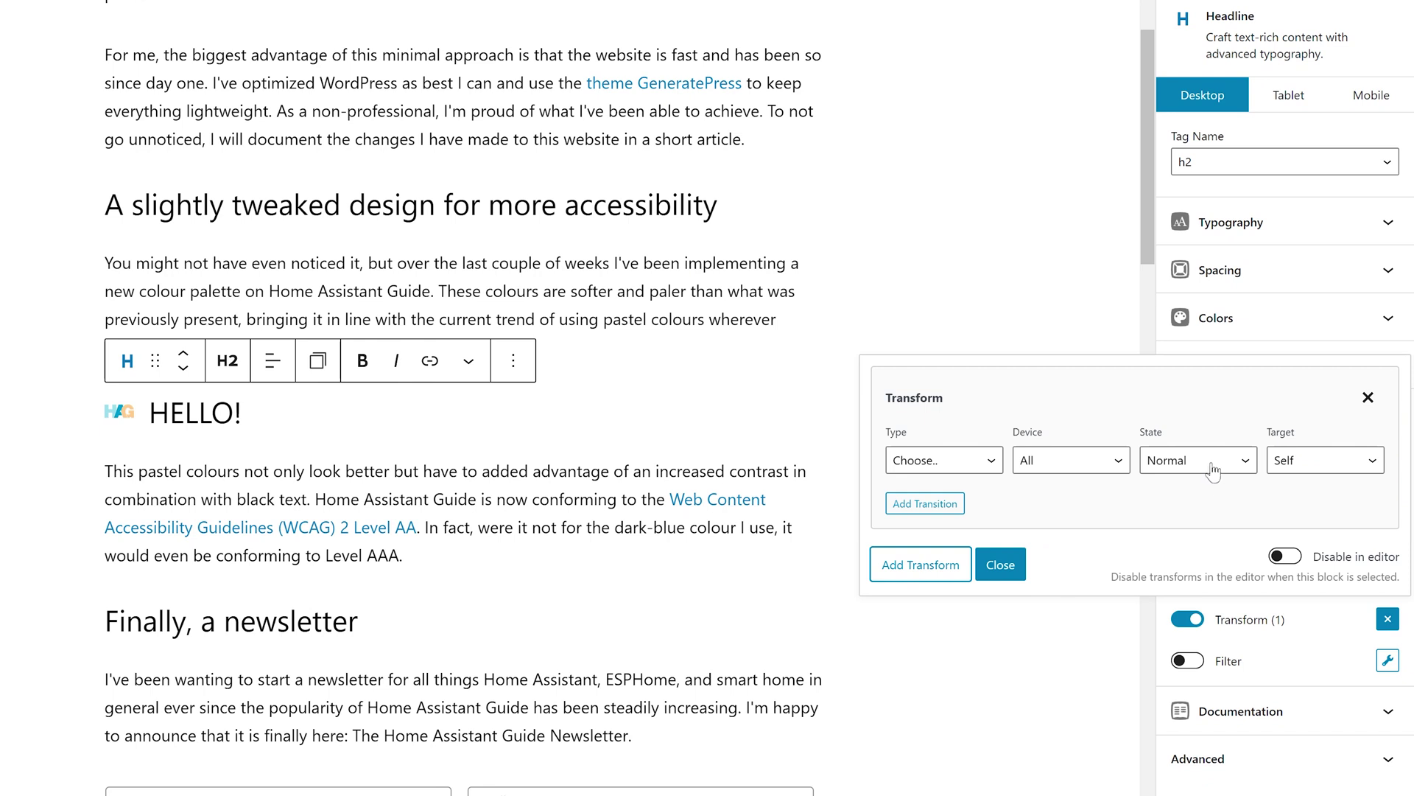
pyautogui.click(1212, 472)
pyautogui.click(1187, 505)
pyautogui.click(990, 464)
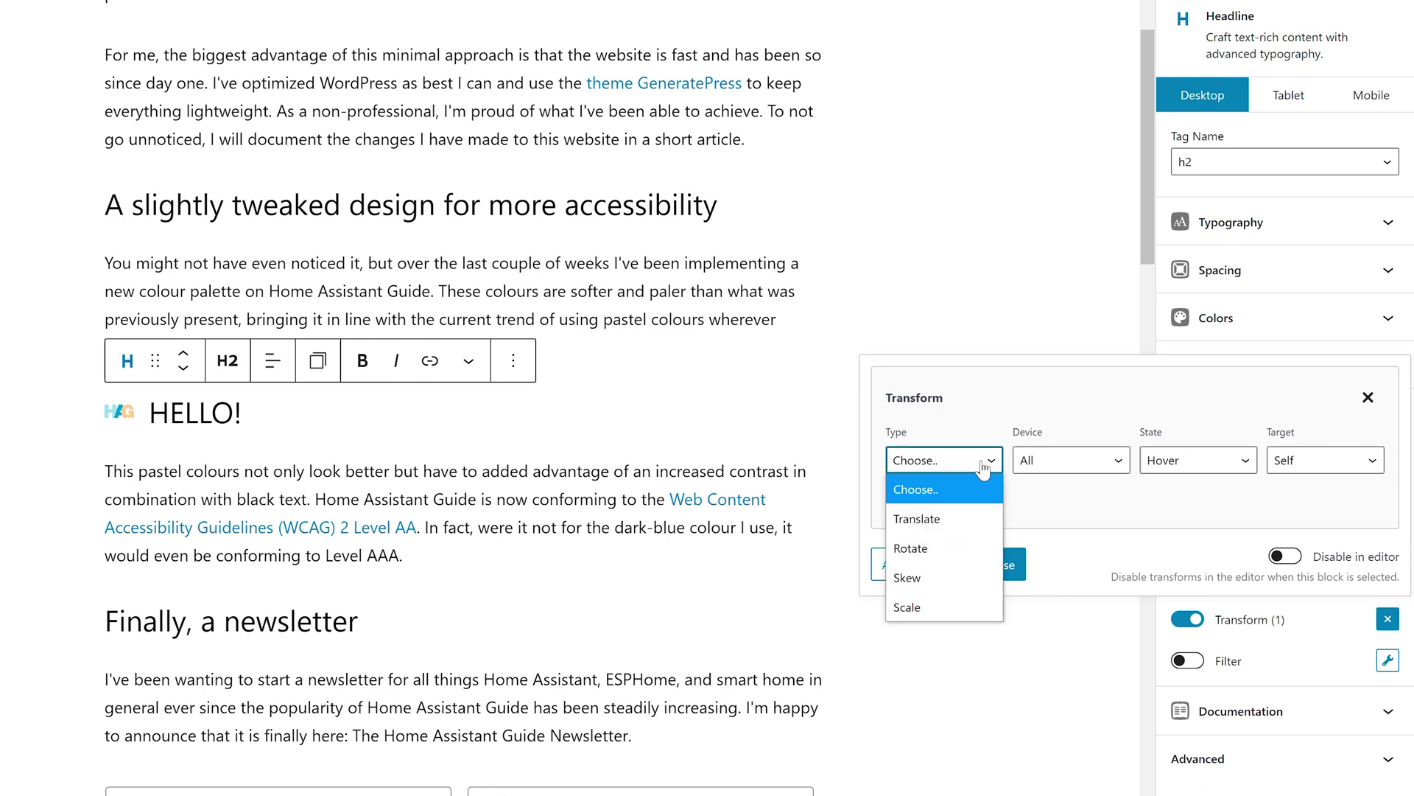
pyautogui.click(982, 548)
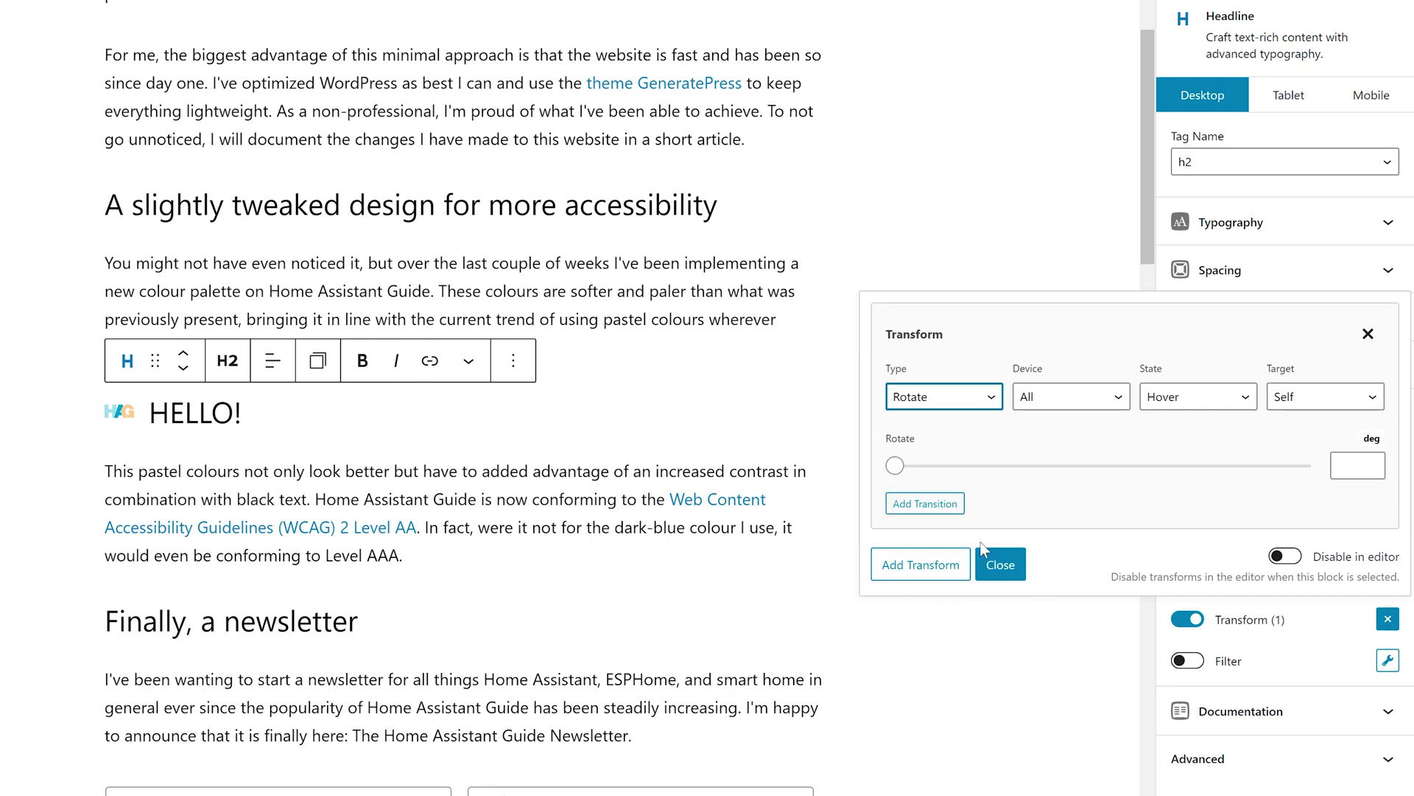
pyautogui.moveTo(895, 465); pyautogui.dragTo(1116, 466)
pyautogui.click(1341, 466)
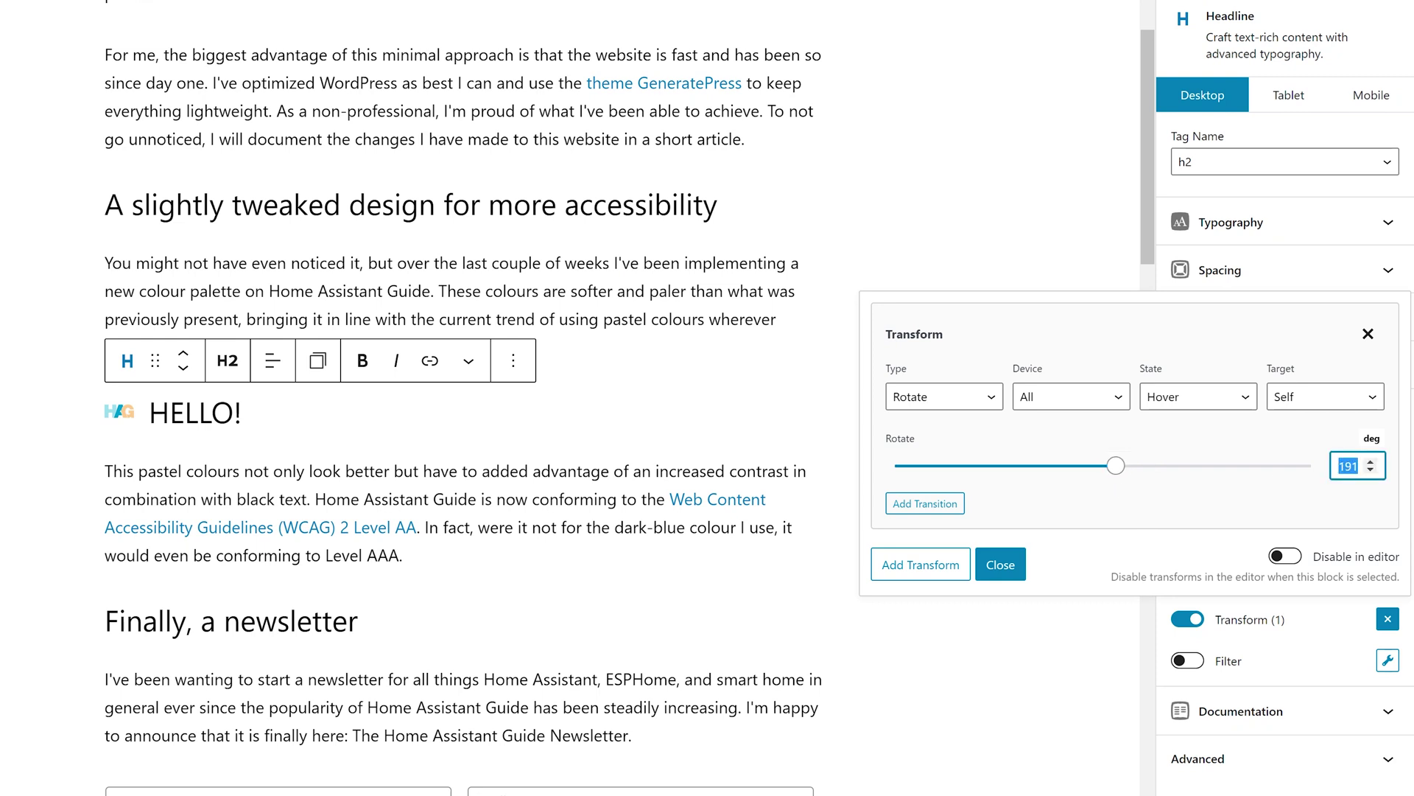
# Step: Add a transition to the rotation and check its one-second timing
pyautogui.click(925, 503)
pyautogui.click(1012, 571)
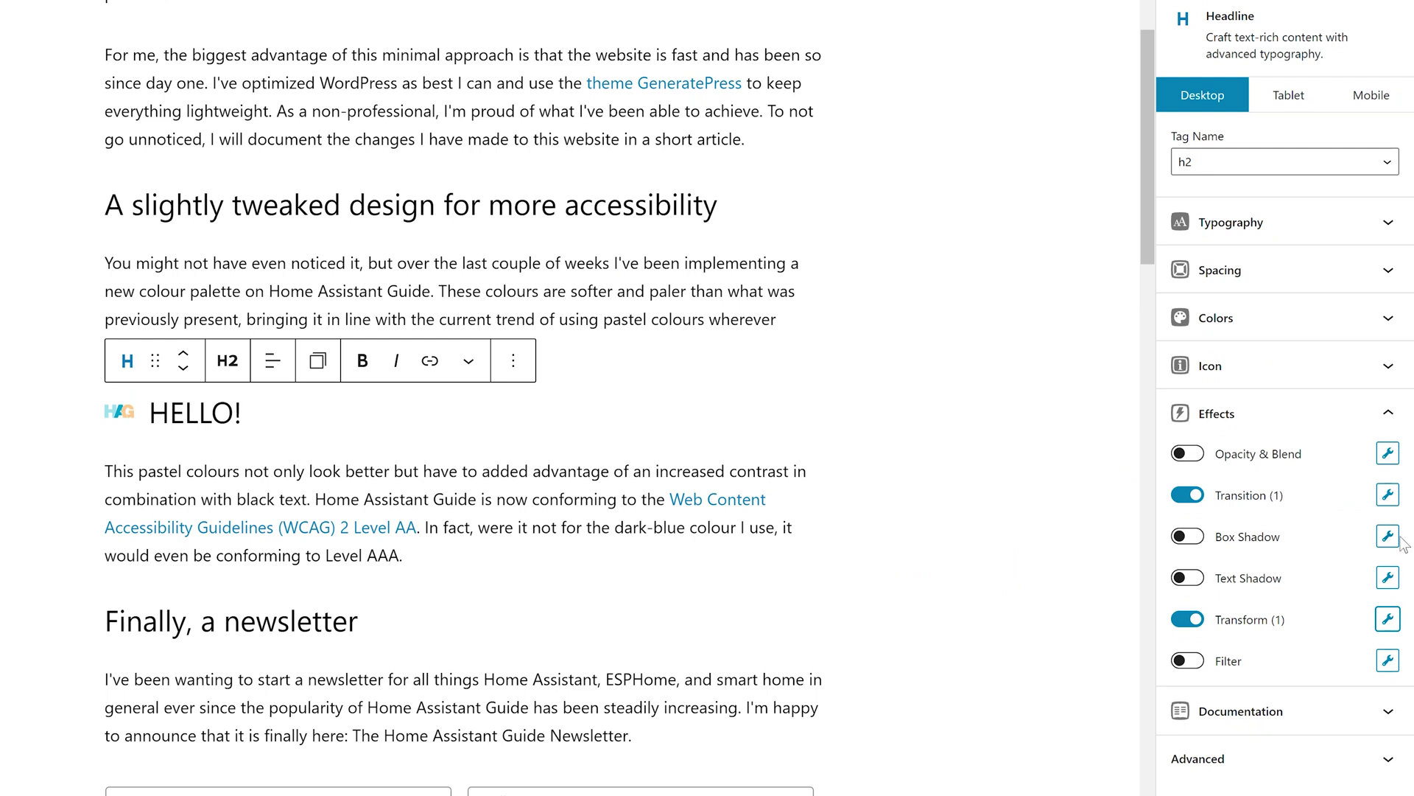
pyautogui.click(1387, 495)
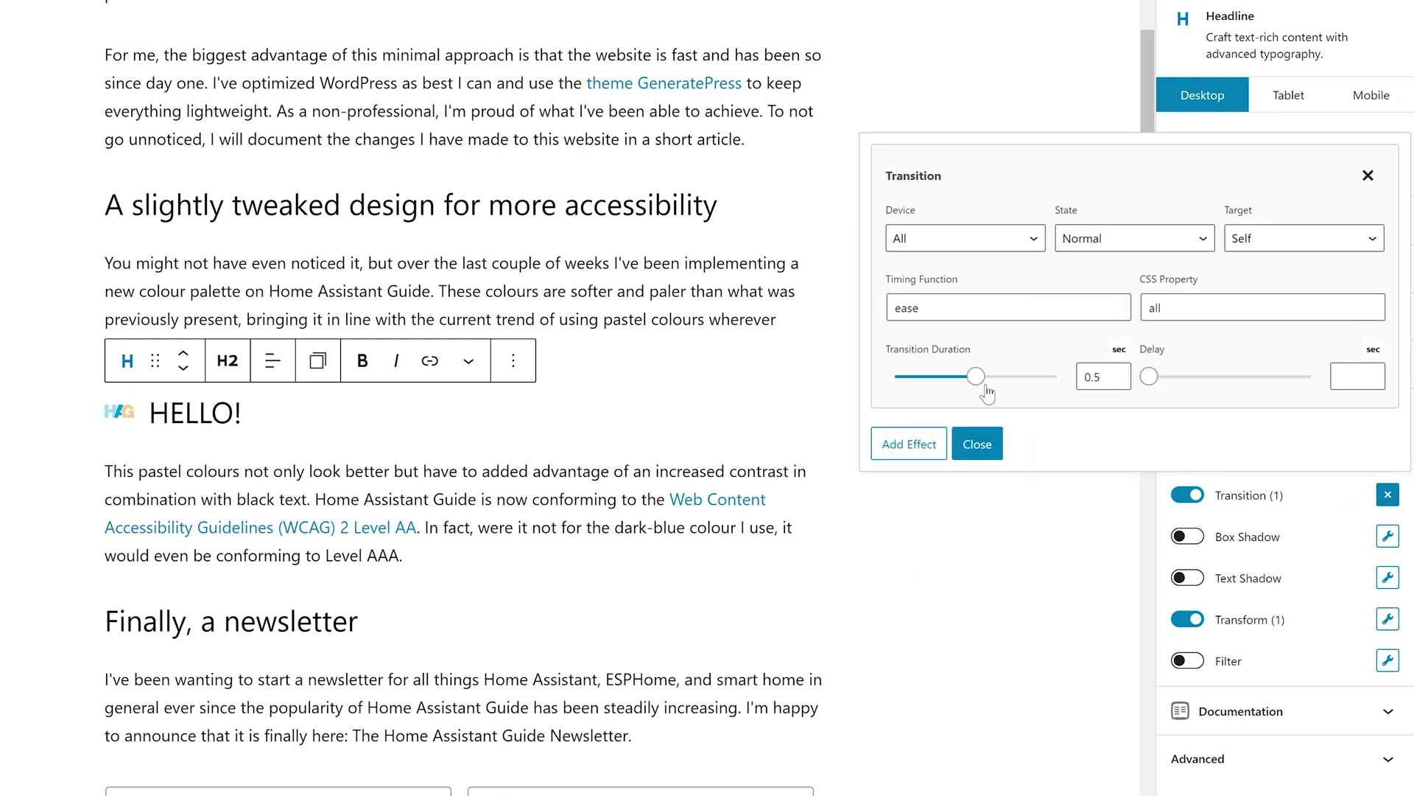
pyautogui.click(977, 445)
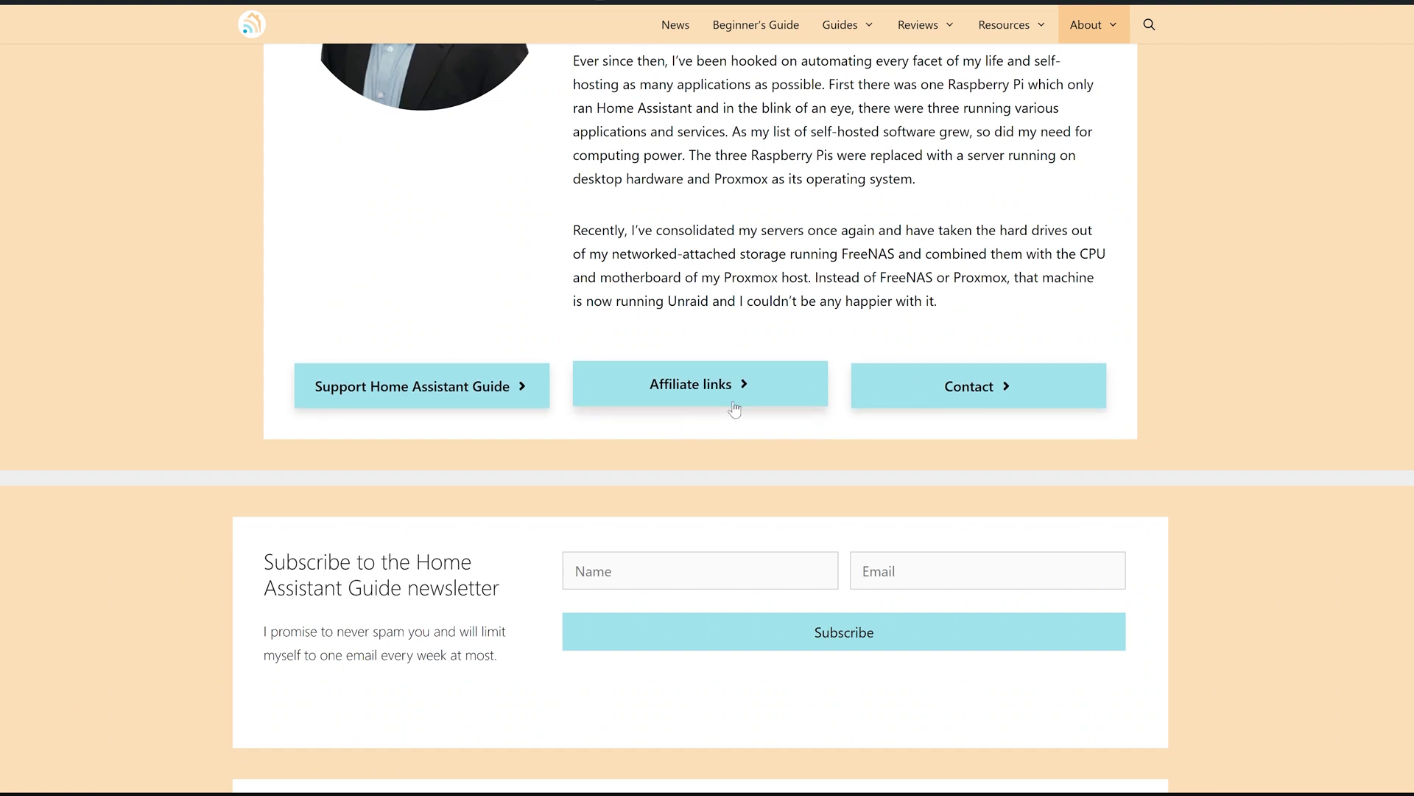
# Step: Open the Support Home Assistant Guide page from the About page
pyautogui.click(499, 398)
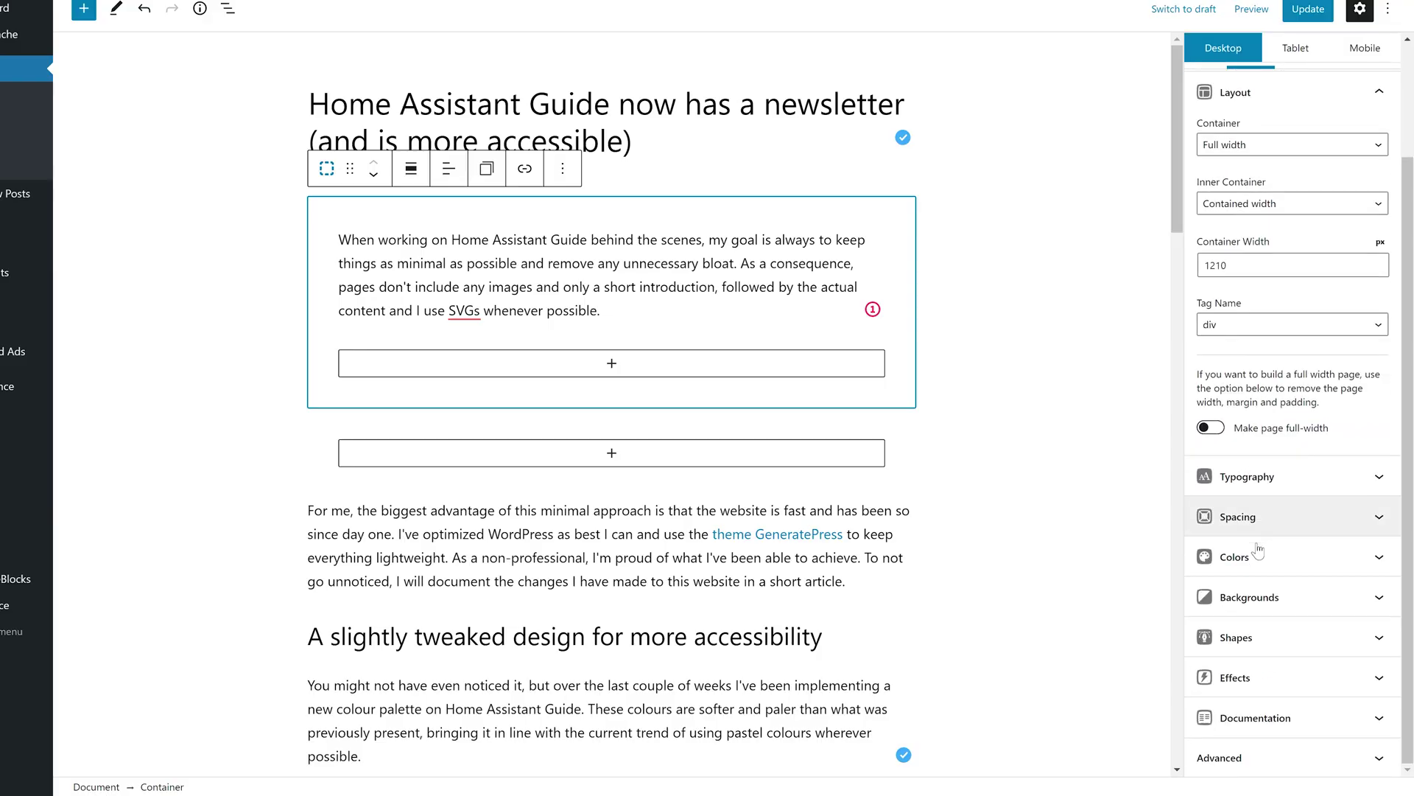
# Step: Enable advanced backgrounds on the container and add an image background layer
pyautogui.click(1250, 587)
pyautogui.click(1202, 624)
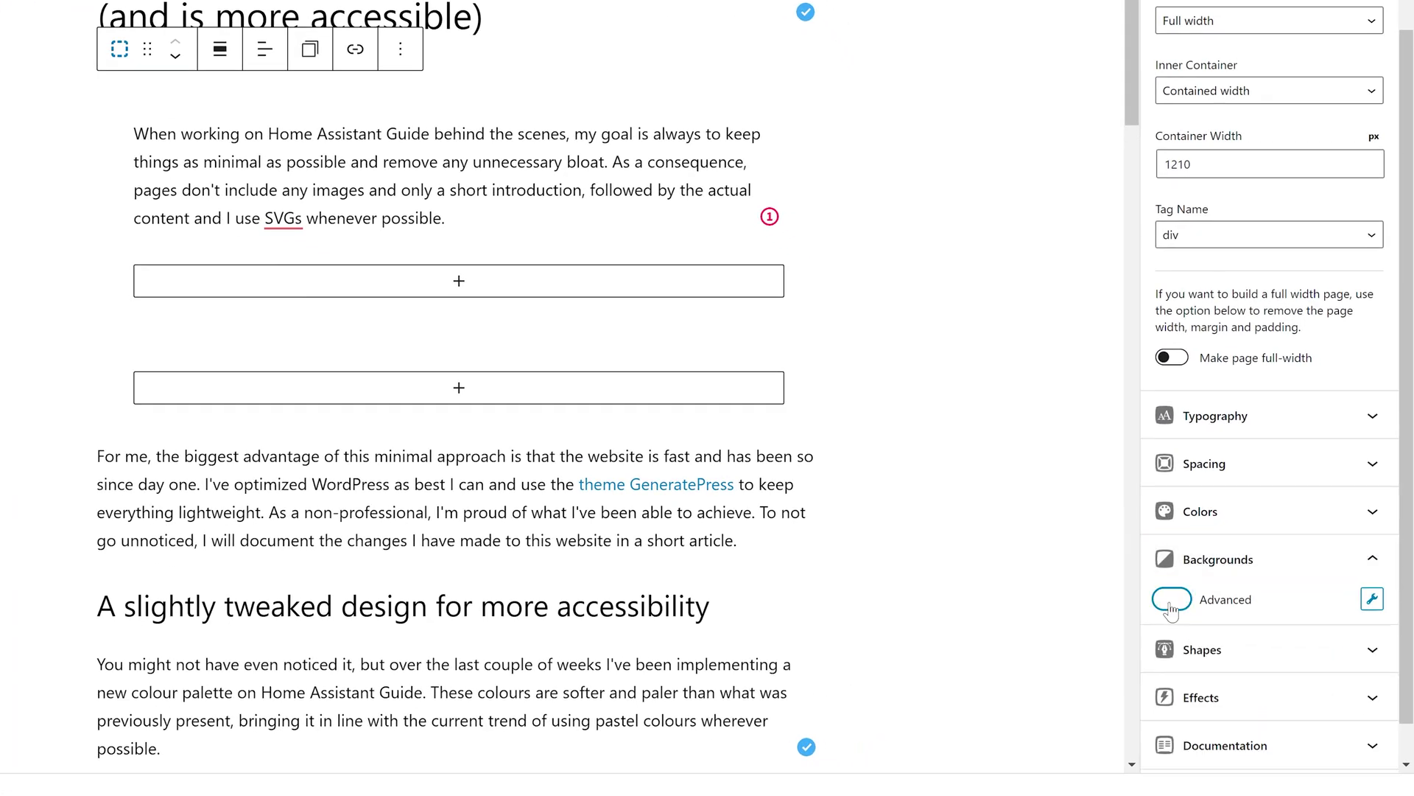
pyautogui.scroll(-1, 1216, 612)
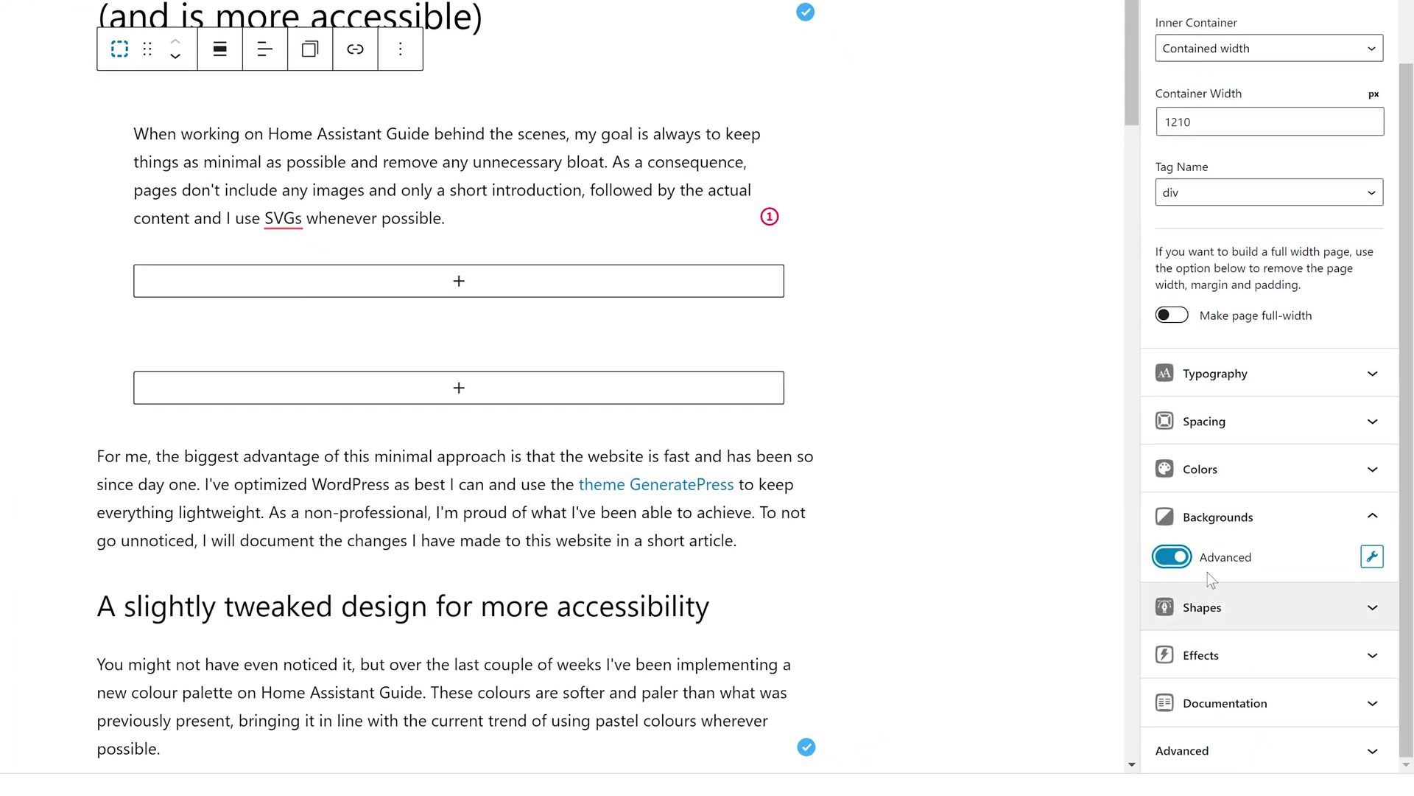
pyautogui.click(1372, 558)
pyautogui.click(917, 516)
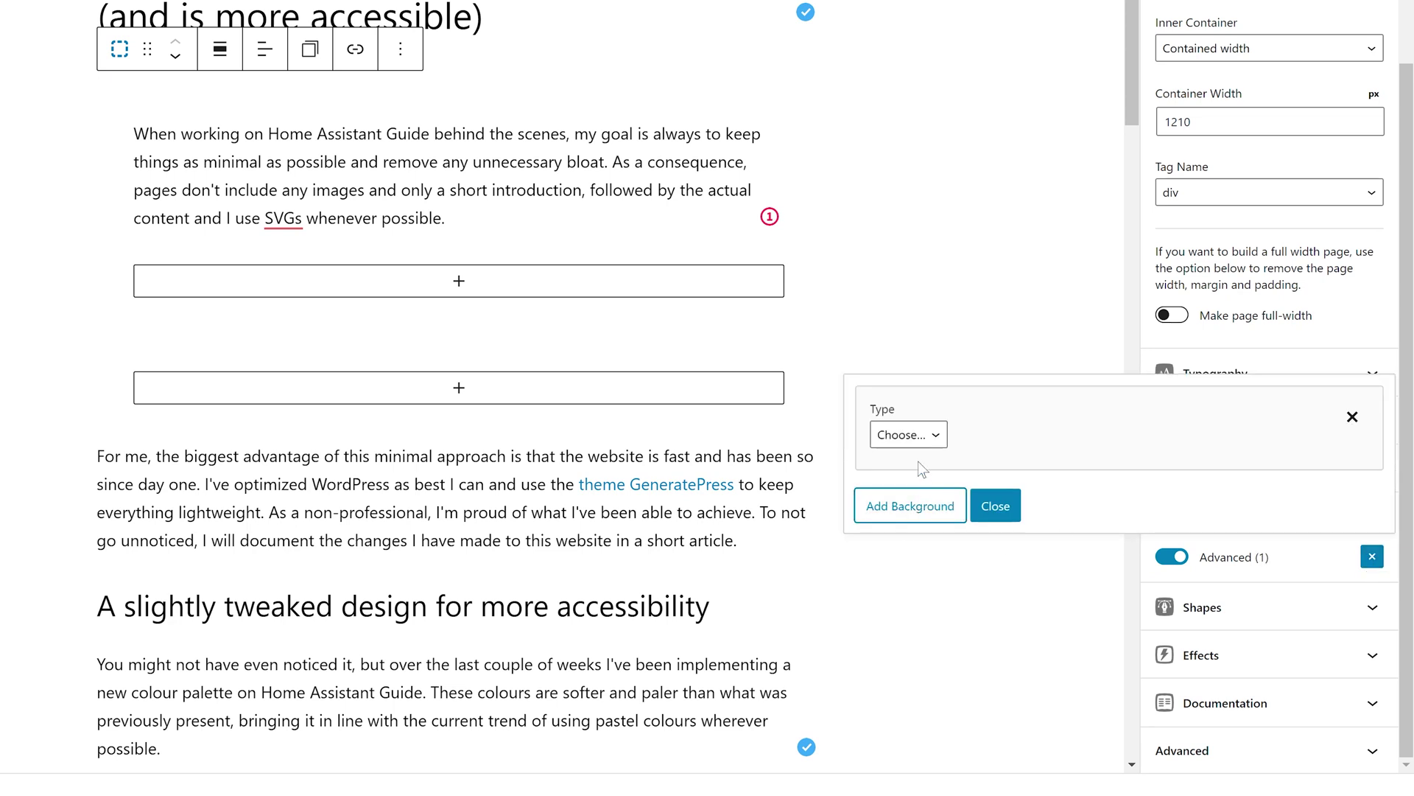
pyautogui.click(894, 493)
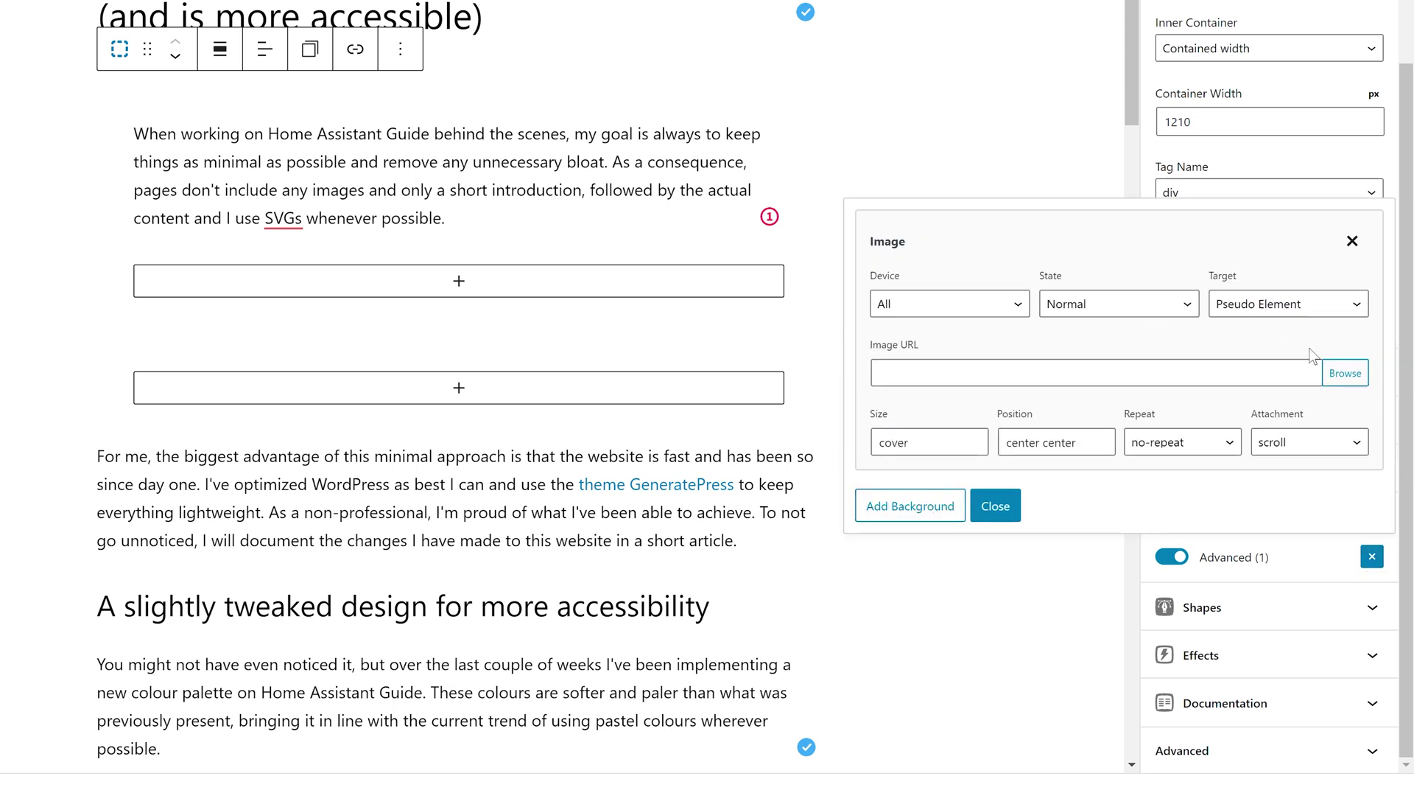
pyautogui.click(1343, 373)
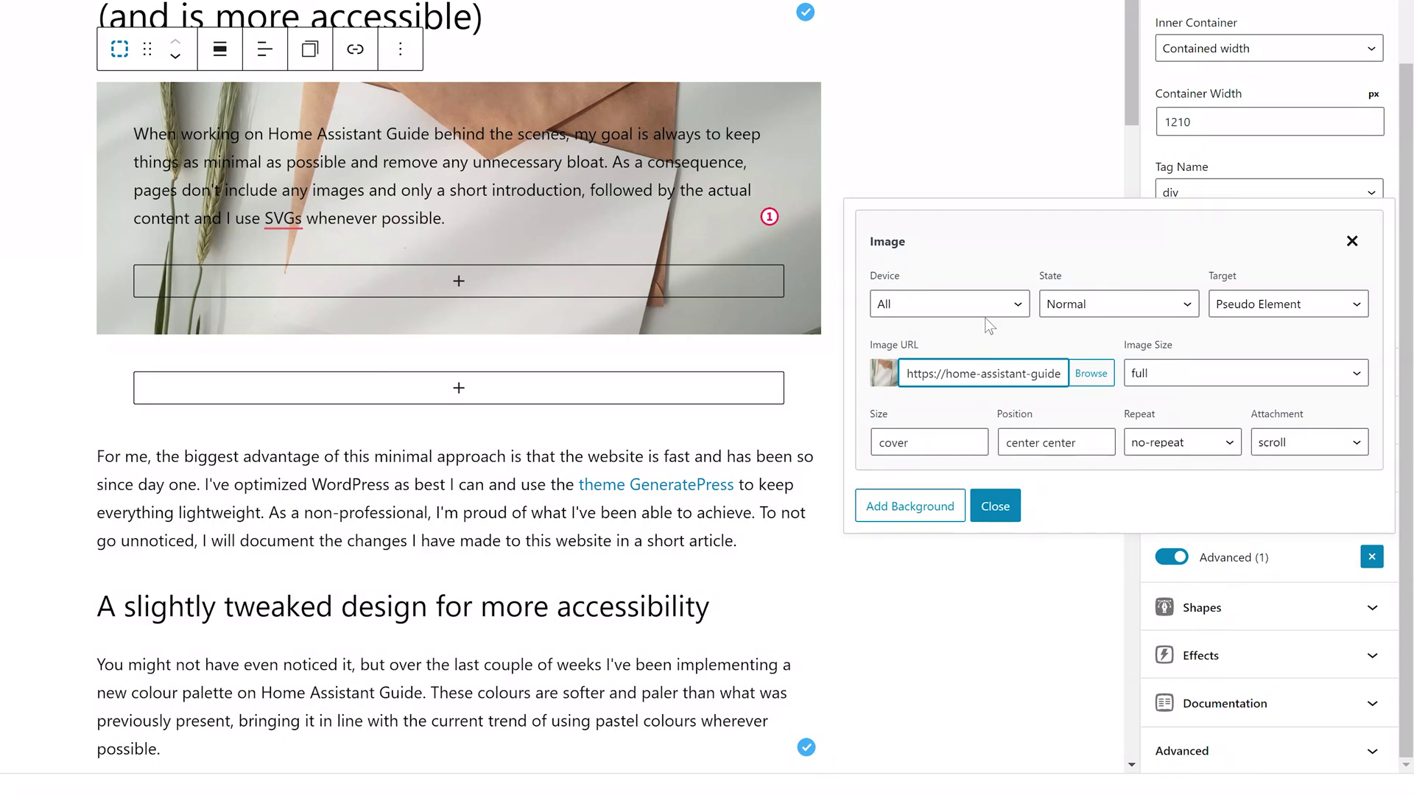
# Step: Target the image background at a pseudo element and show it only on hover
pyautogui.click(1271, 304)
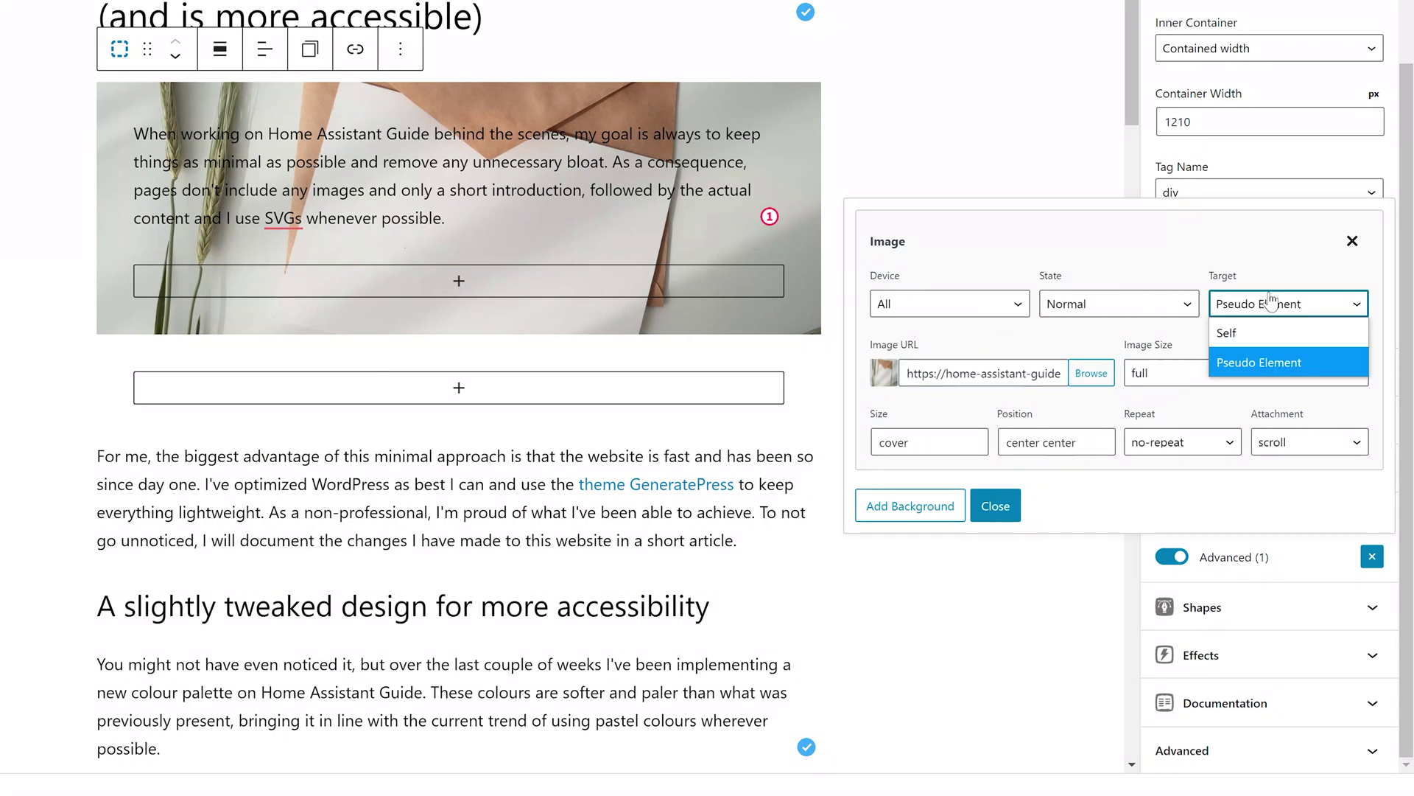
pyautogui.click(1257, 332)
pyautogui.click(1261, 303)
pyautogui.click(1276, 363)
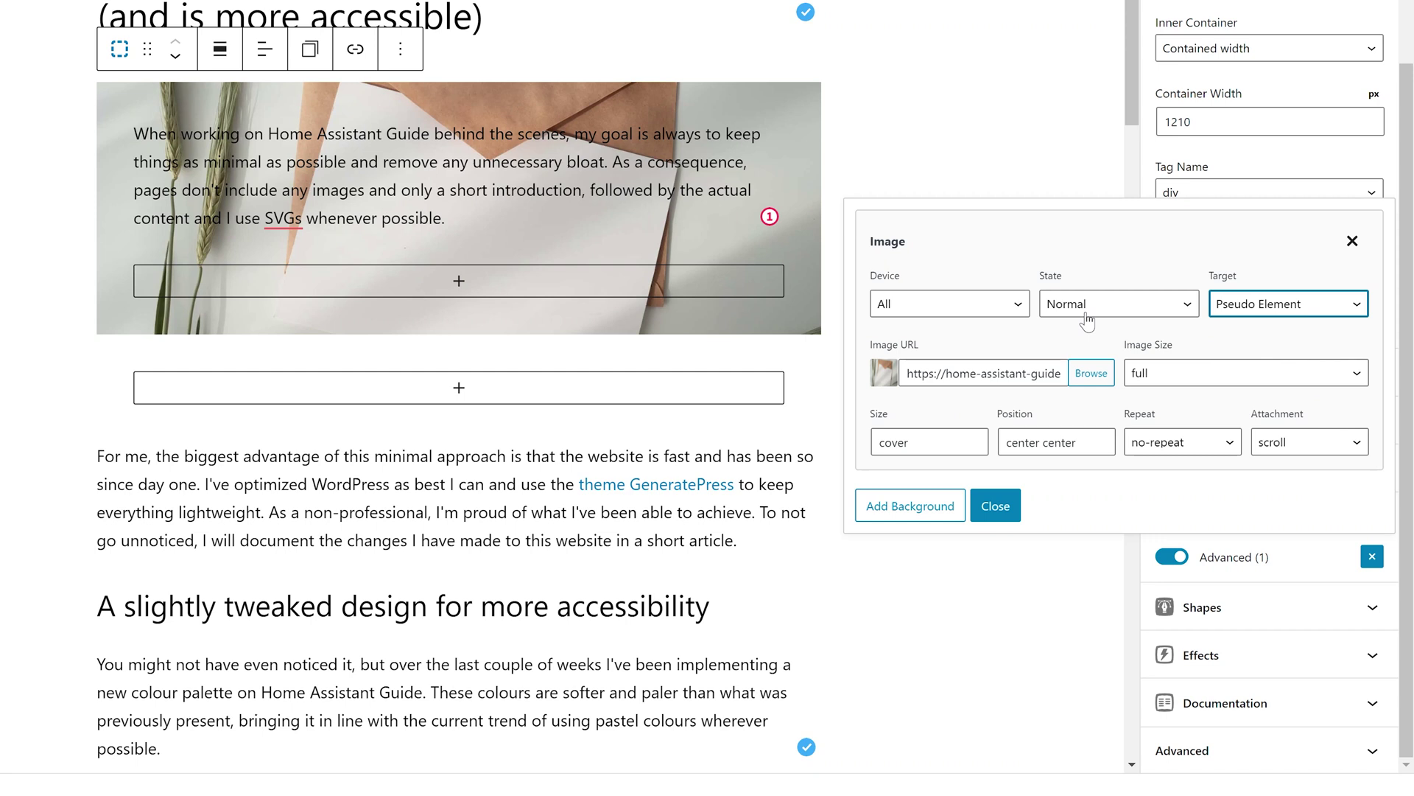
pyautogui.click(1086, 313)
pyautogui.click(1096, 358)
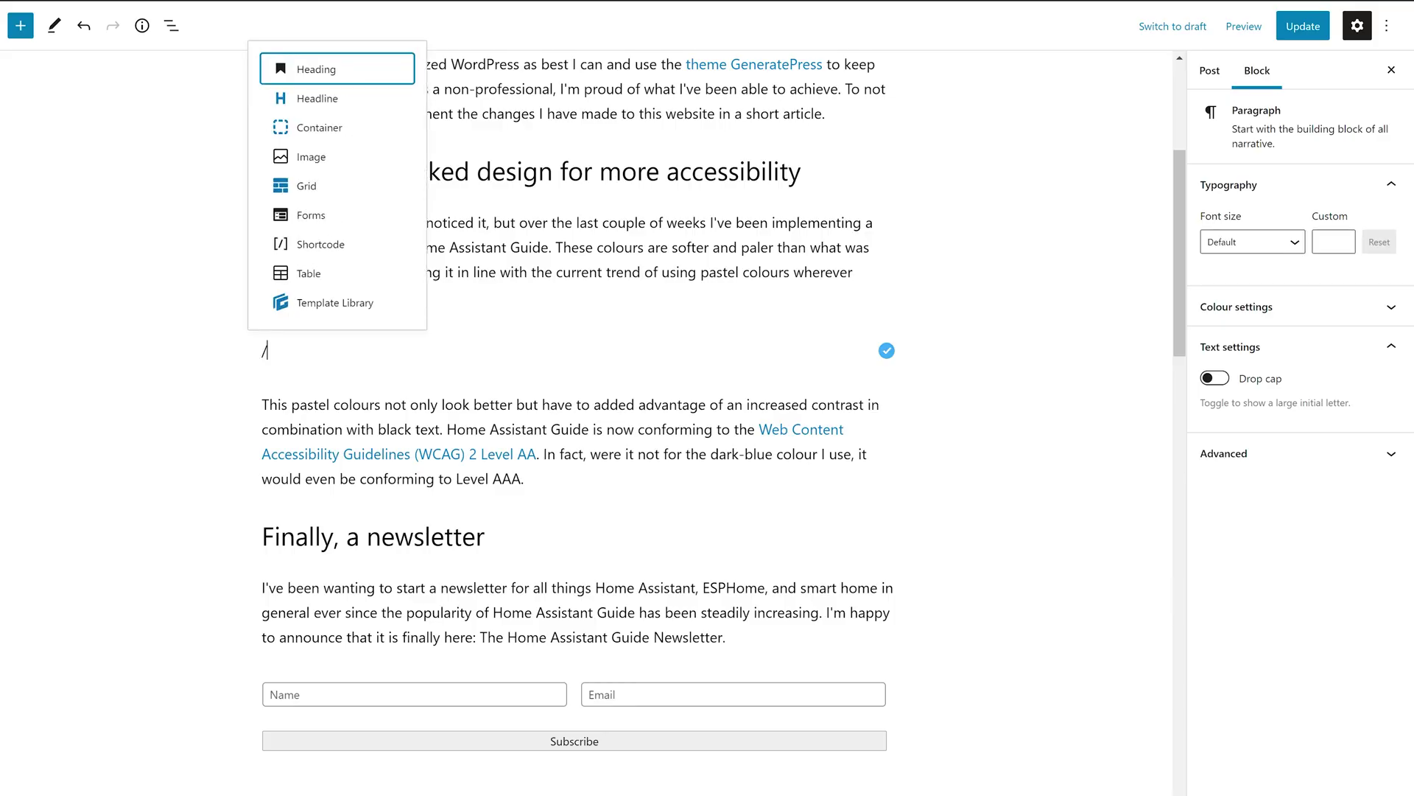
# Step: Use /templ to open the Template Library and insert the Hover Boxes – 5 template
pyautogui.write('l')
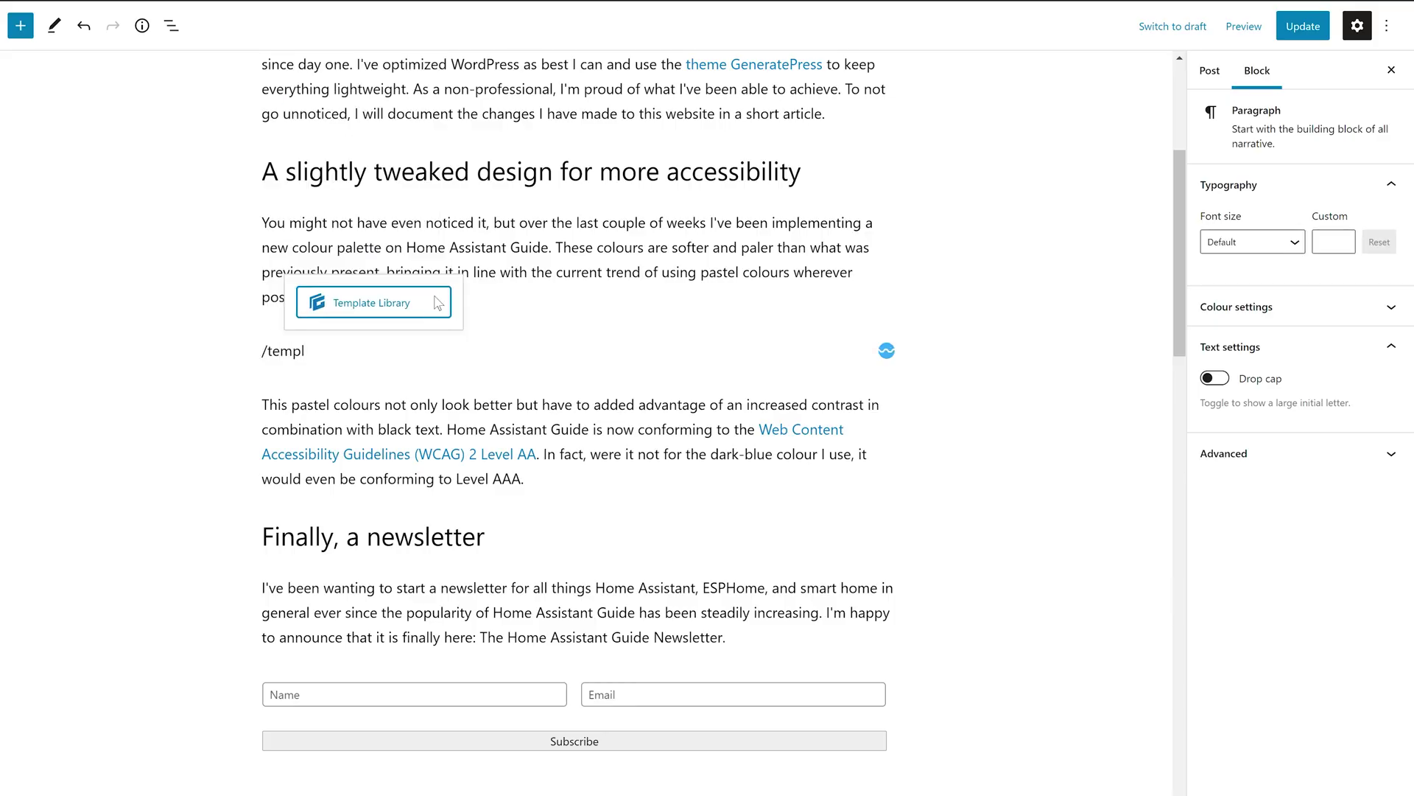
pyautogui.click(439, 303)
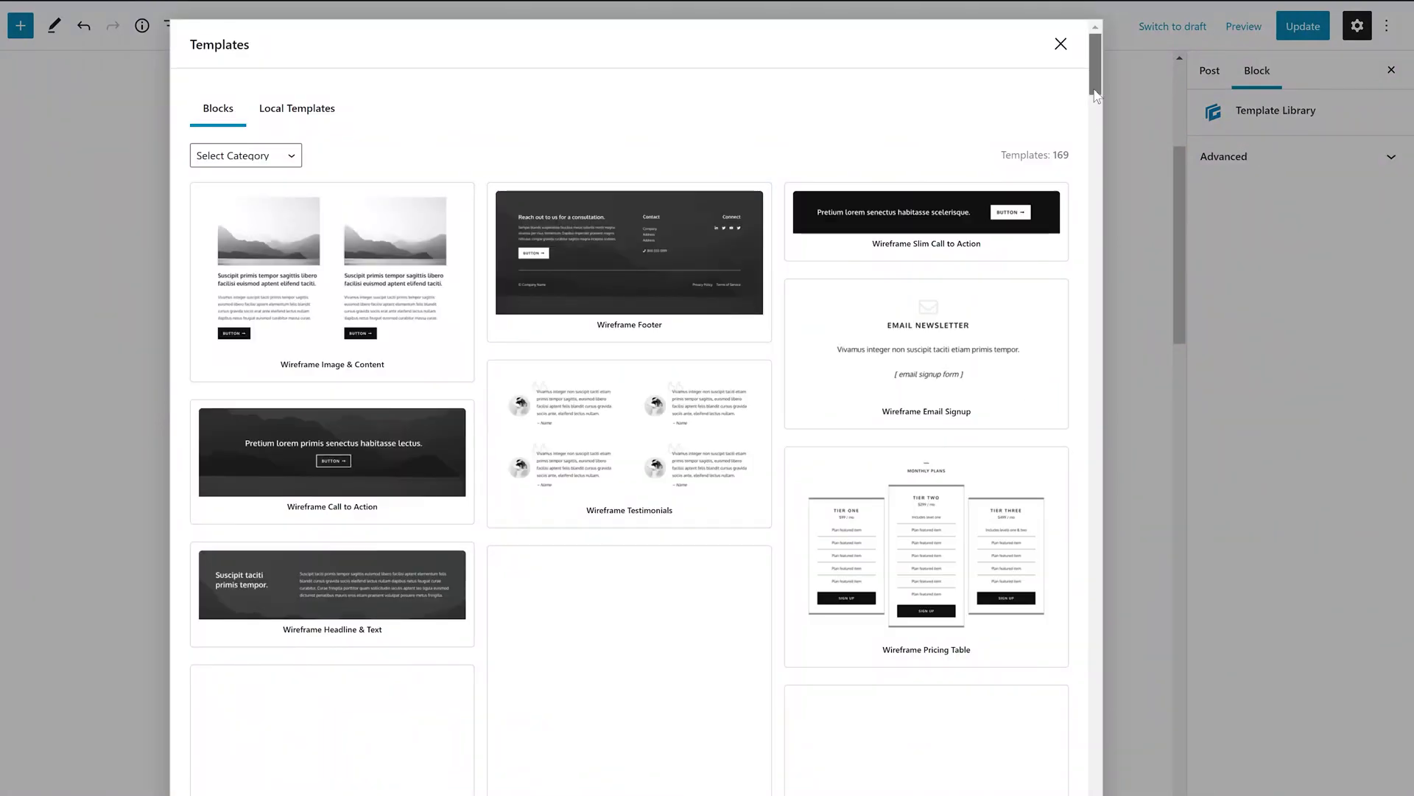
pyautogui.moveTo(1095, 94); pyautogui.dragTo(1098, 185)
pyautogui.scroll(-6, 1098, 184)
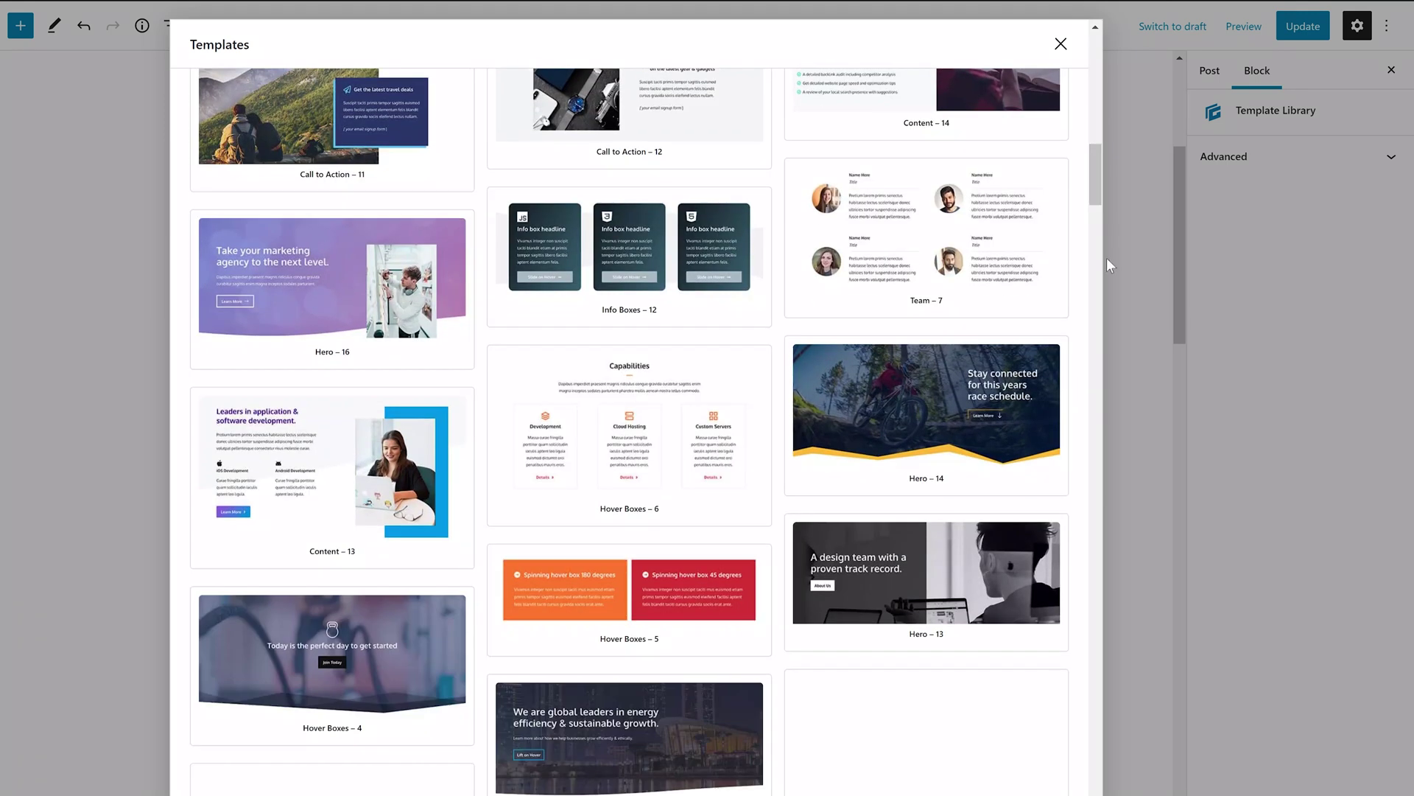
pyautogui.scroll(-5, 806, 669)
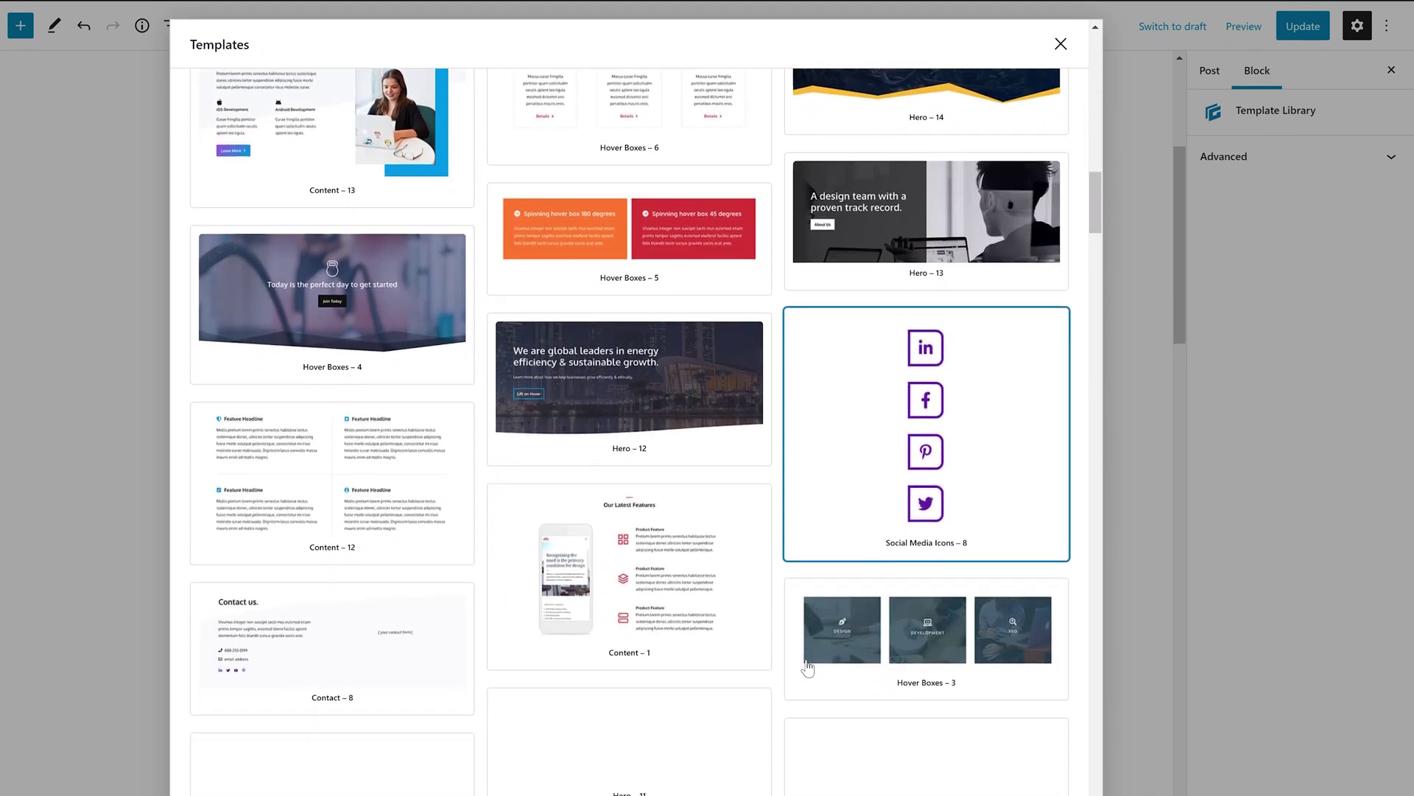
pyautogui.click(571, 234)
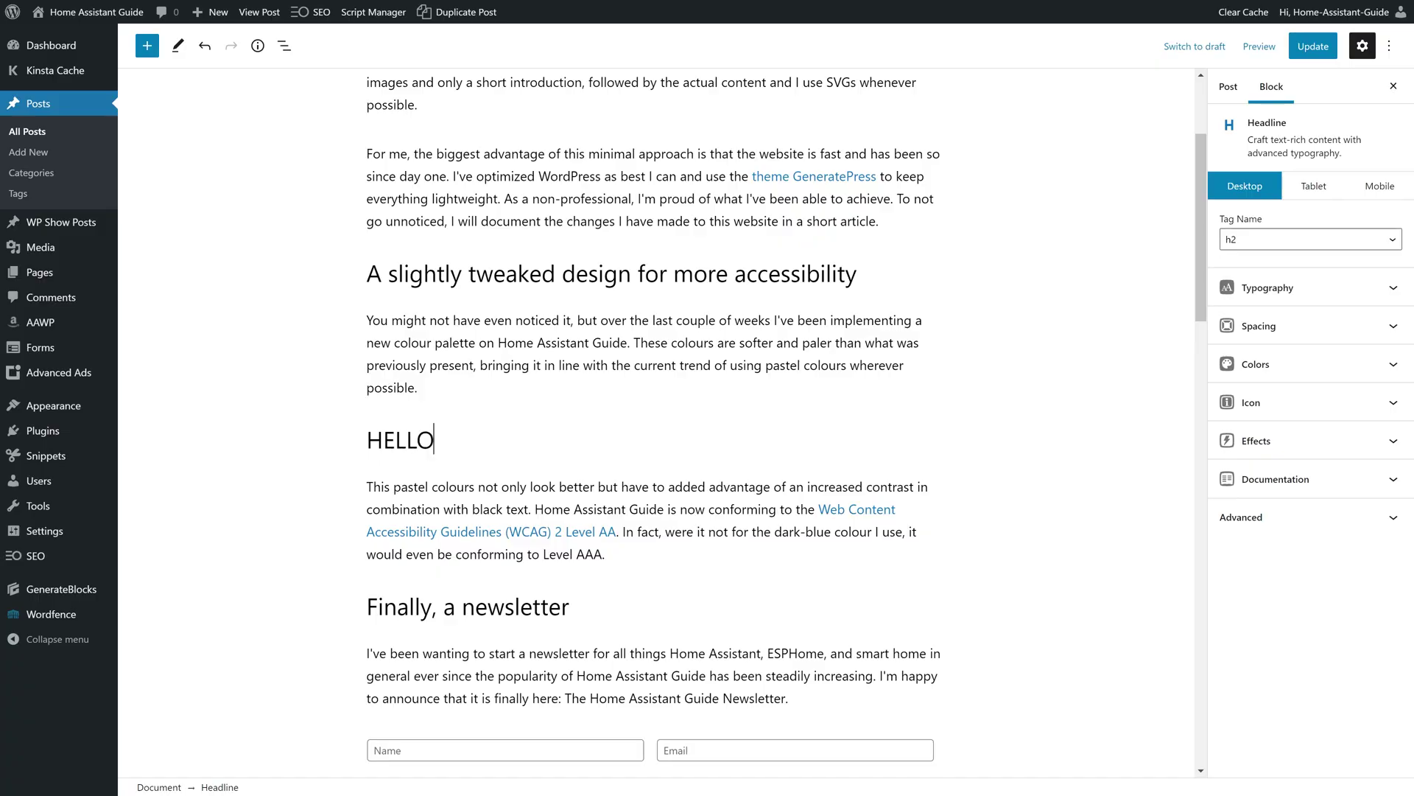
# Step: Put the Amazon icon from the Shops set before the HELLO! heading
pyautogui.click(1318, 413)
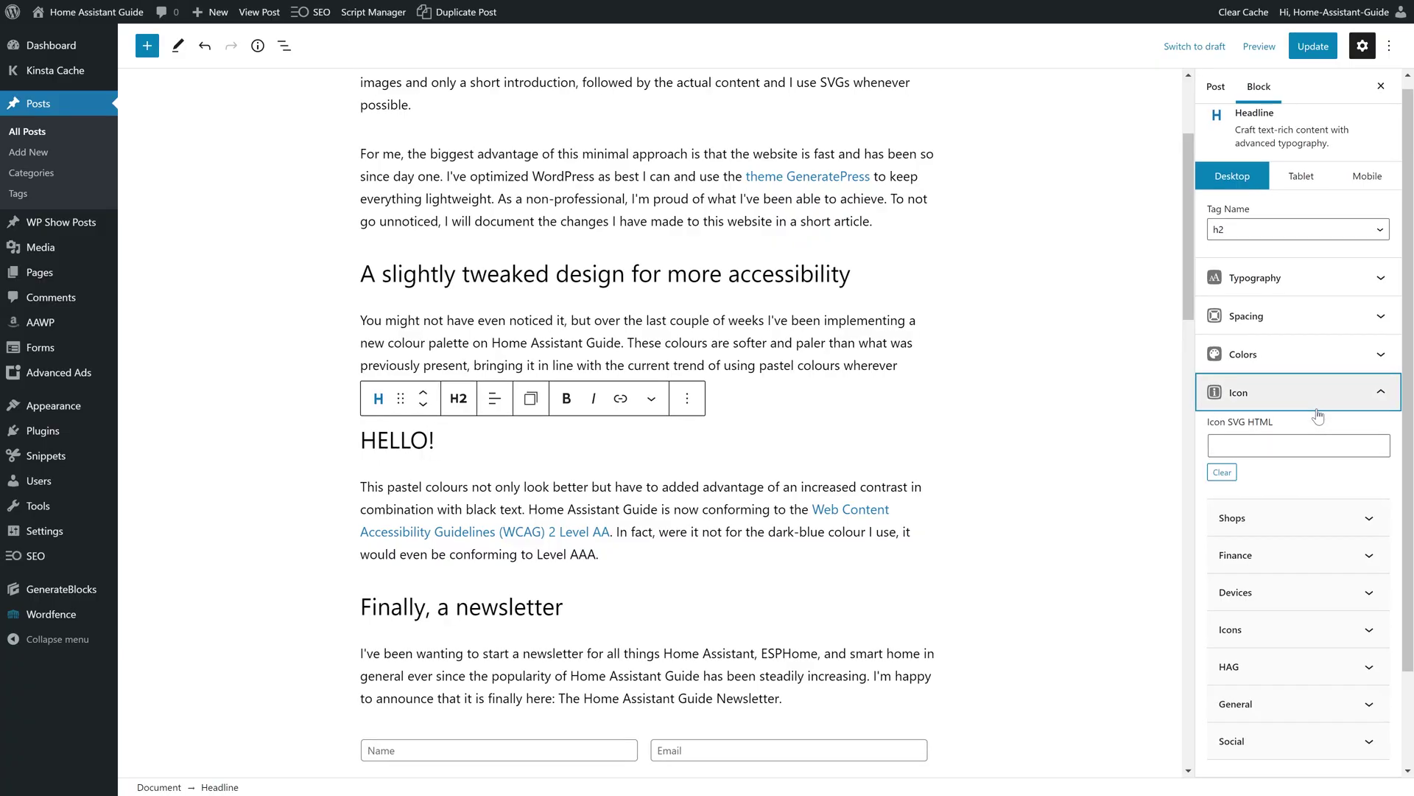
pyautogui.scroll(-2, 1319, 416)
pyautogui.click(1319, 416)
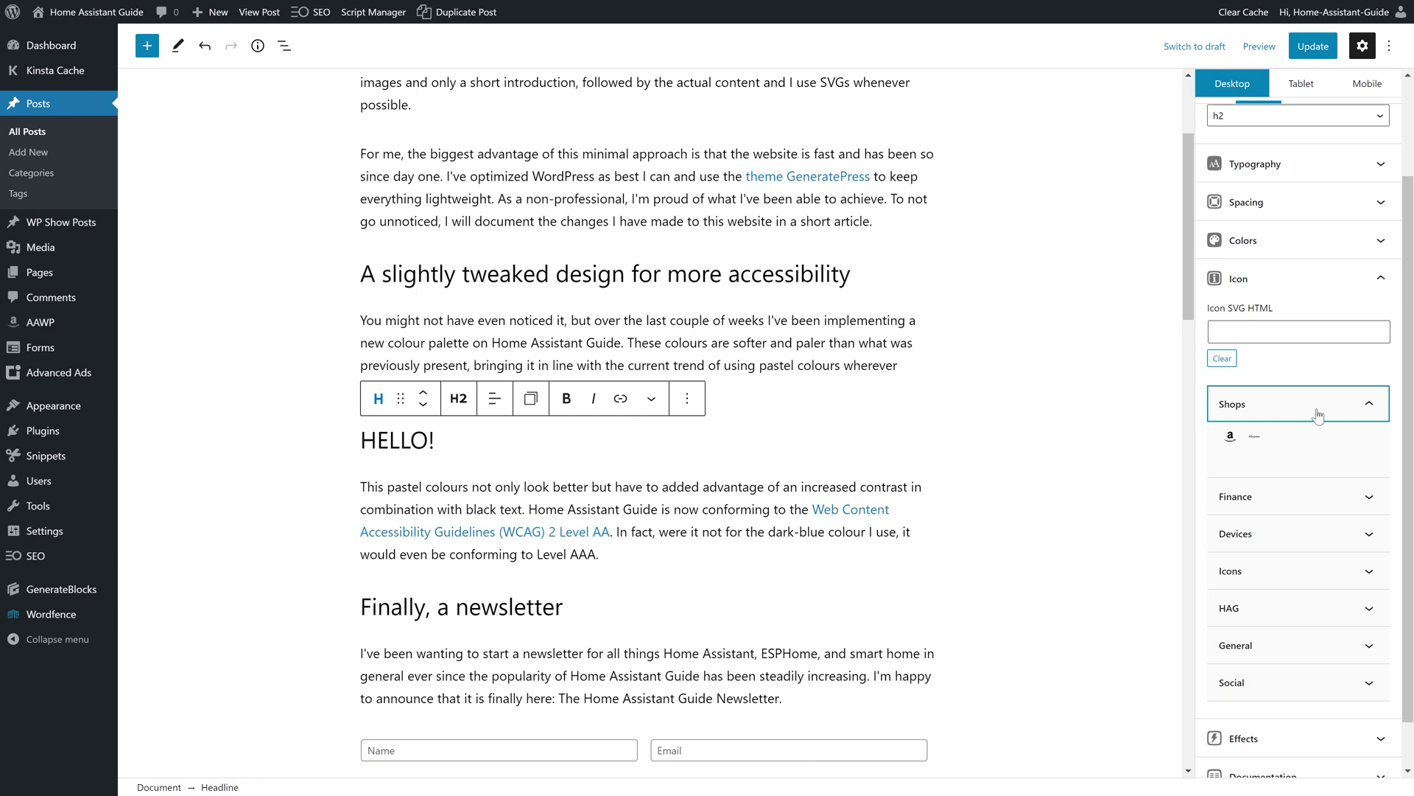
pyautogui.click(1229, 441)
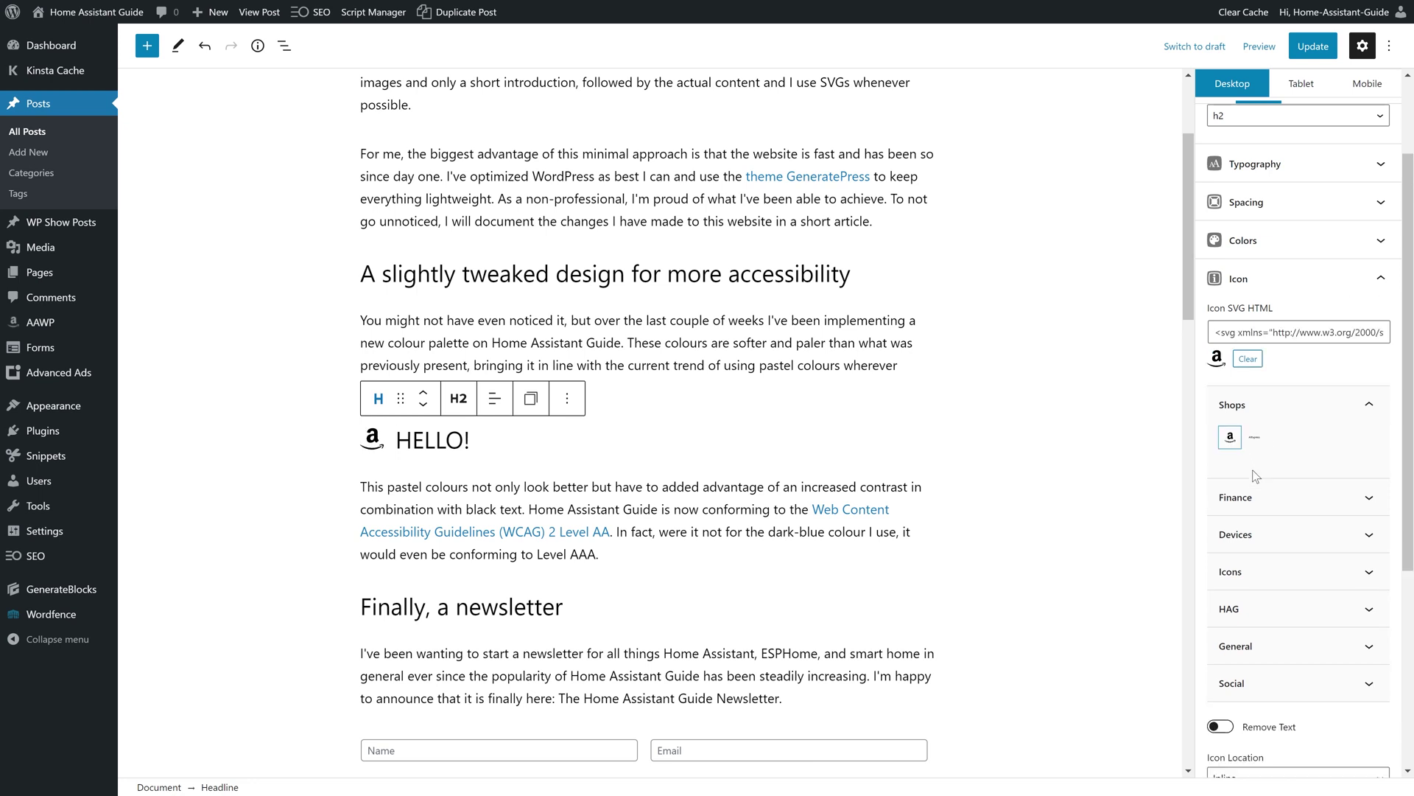
# Step: Browse the Finance, Devices and HAG icon sets for another icon
pyautogui.click(1262, 515)
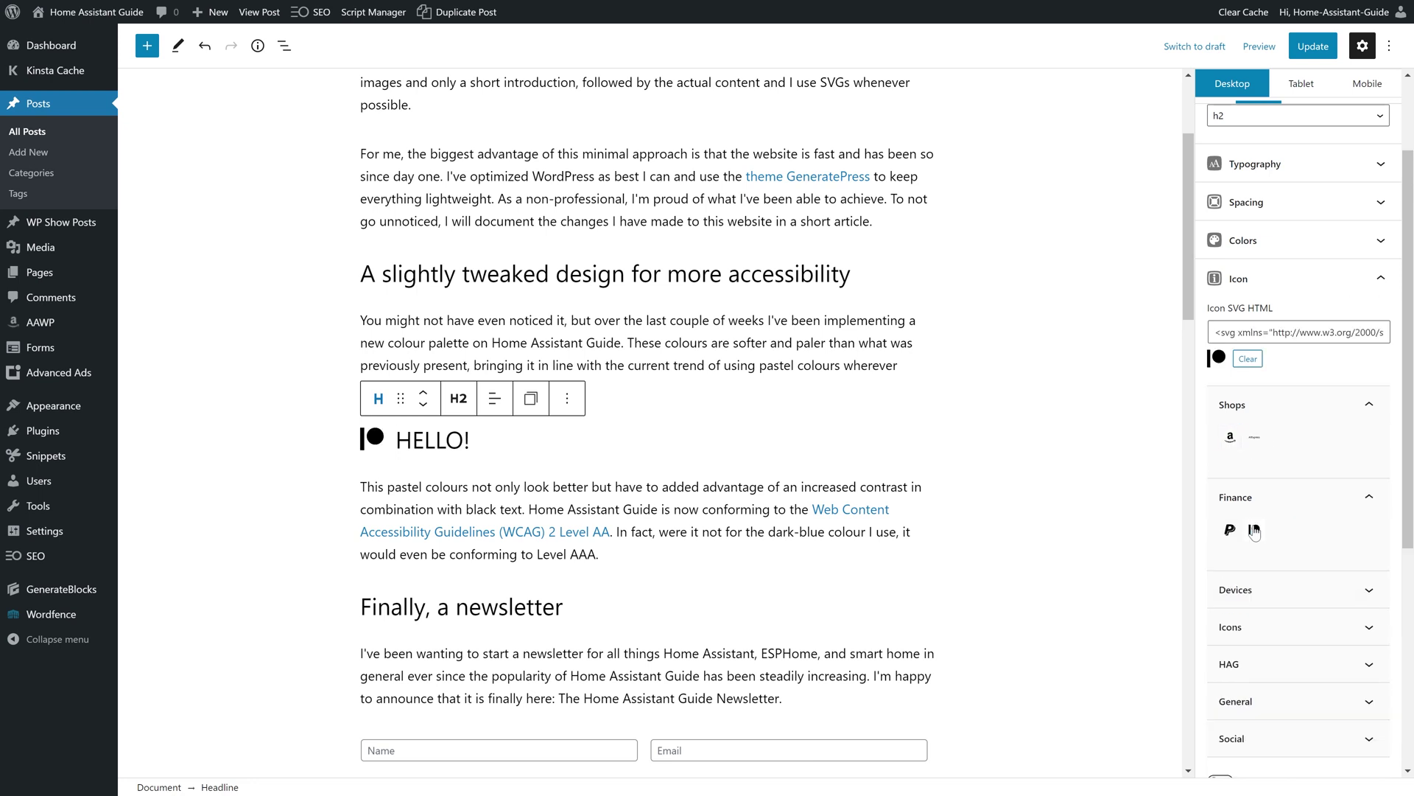
pyautogui.scroll(-1, 1255, 532)
pyautogui.click(1254, 530)
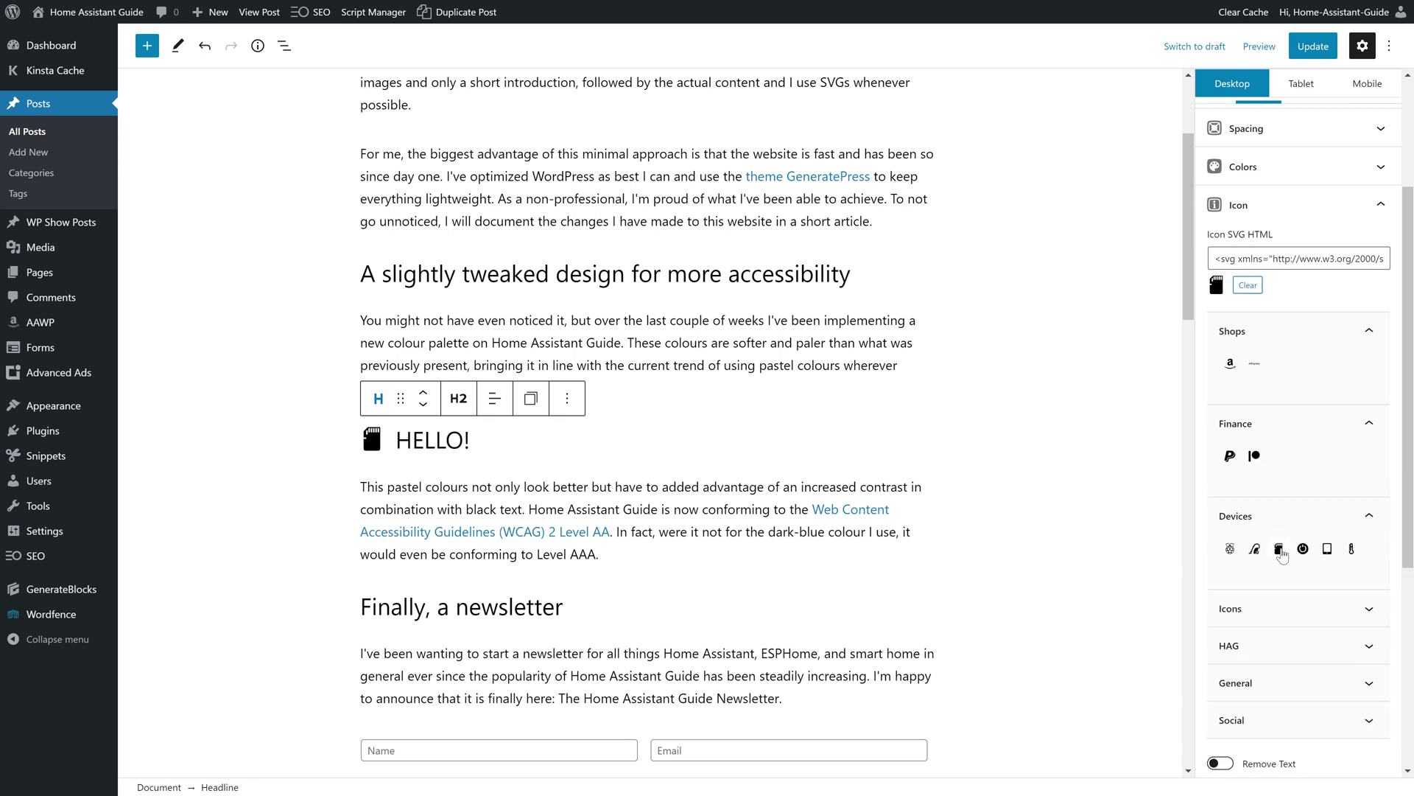
pyautogui.scroll(-1, 1282, 555)
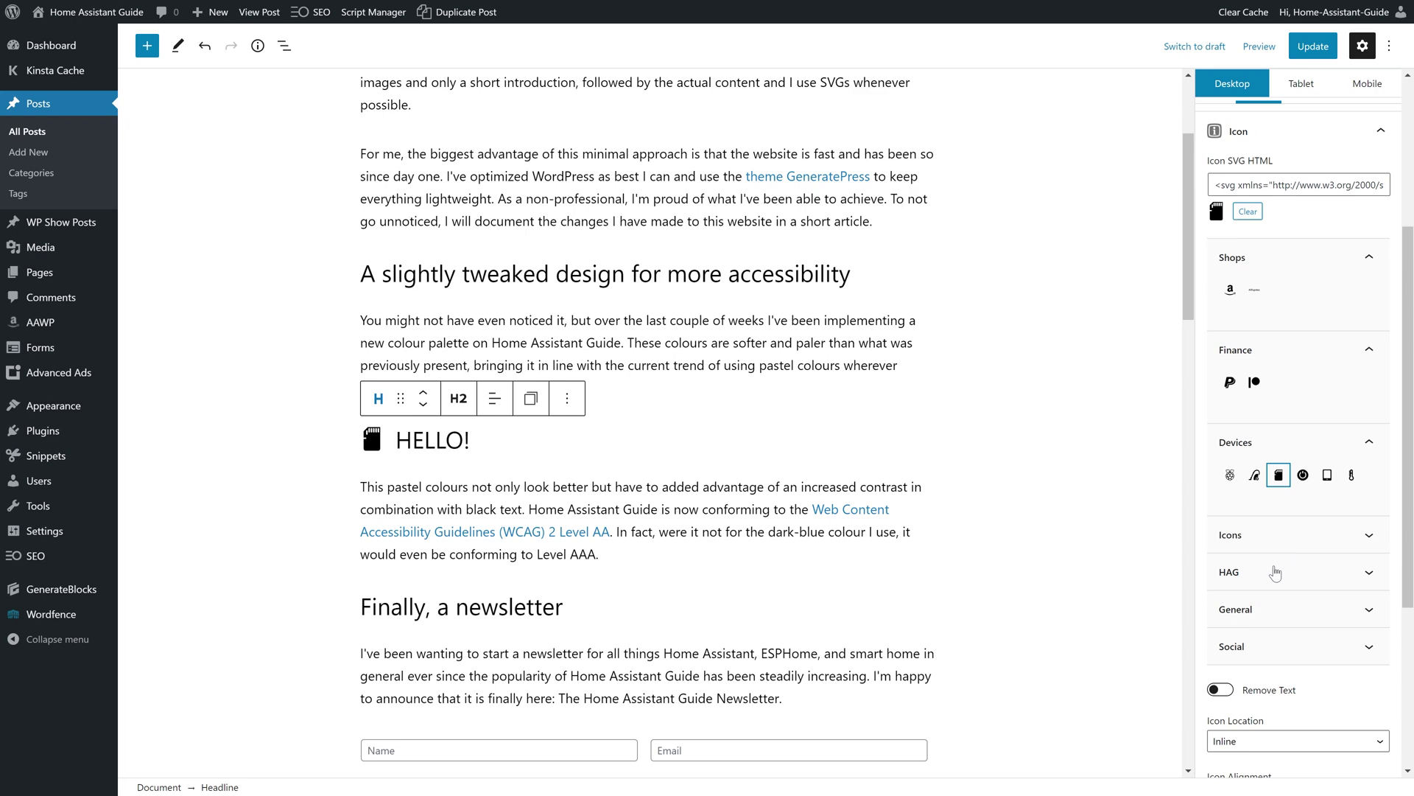
pyautogui.click(1276, 573)
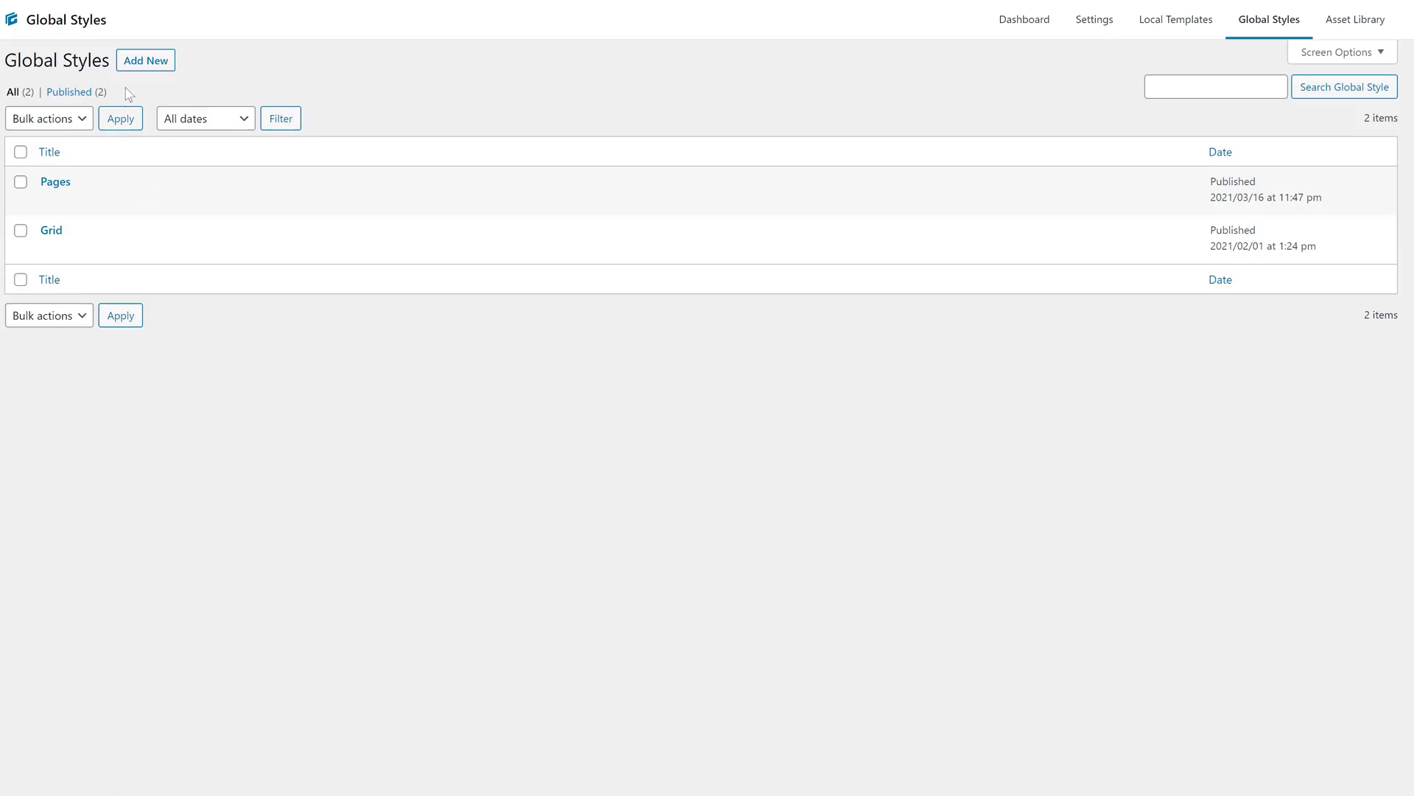
# Step: Start a new global style titled Grid containing a two-column Grid block
pyautogui.click(145, 60)
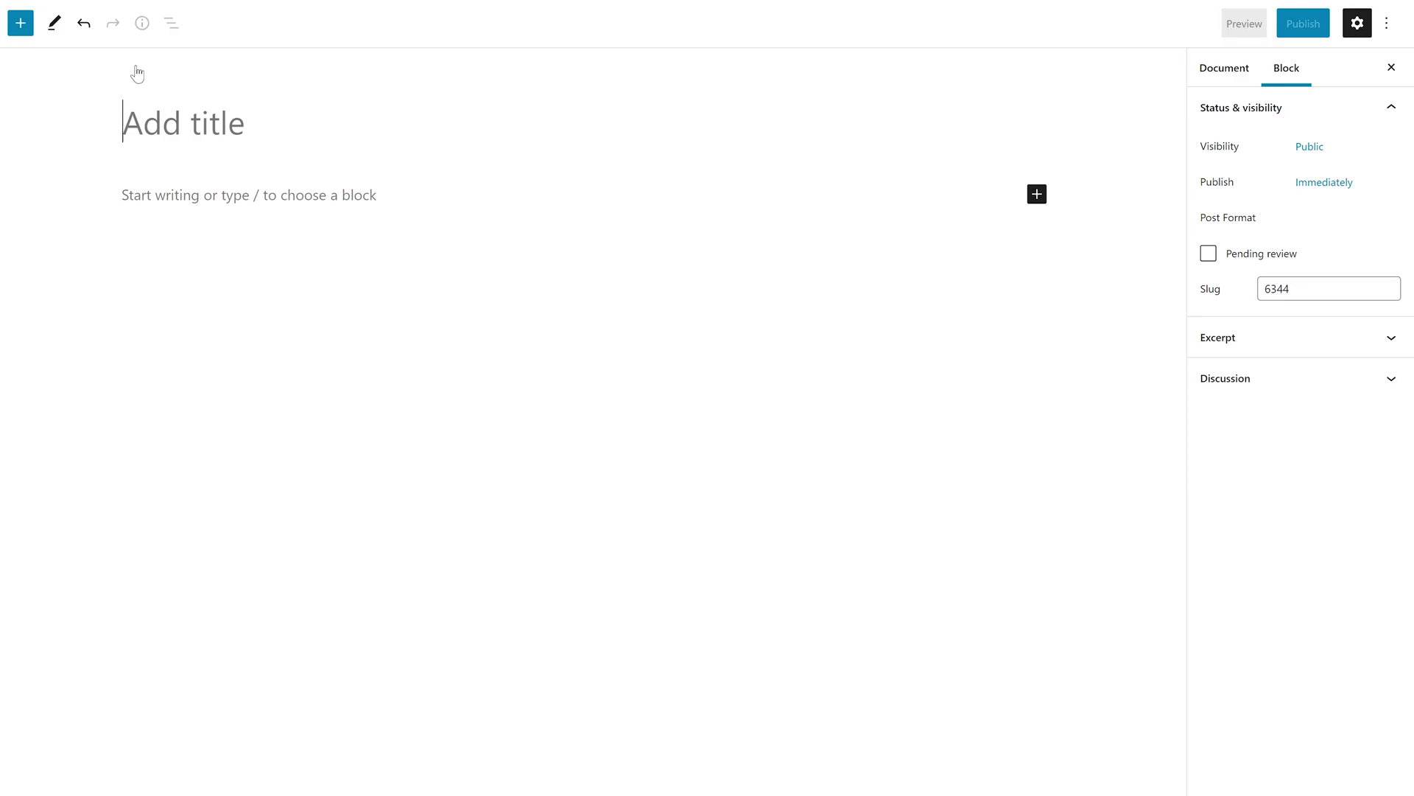
pyautogui.write('Grid')
pyautogui.press('Return')
pyautogui.write('/grid')
pyautogui.press('Return')
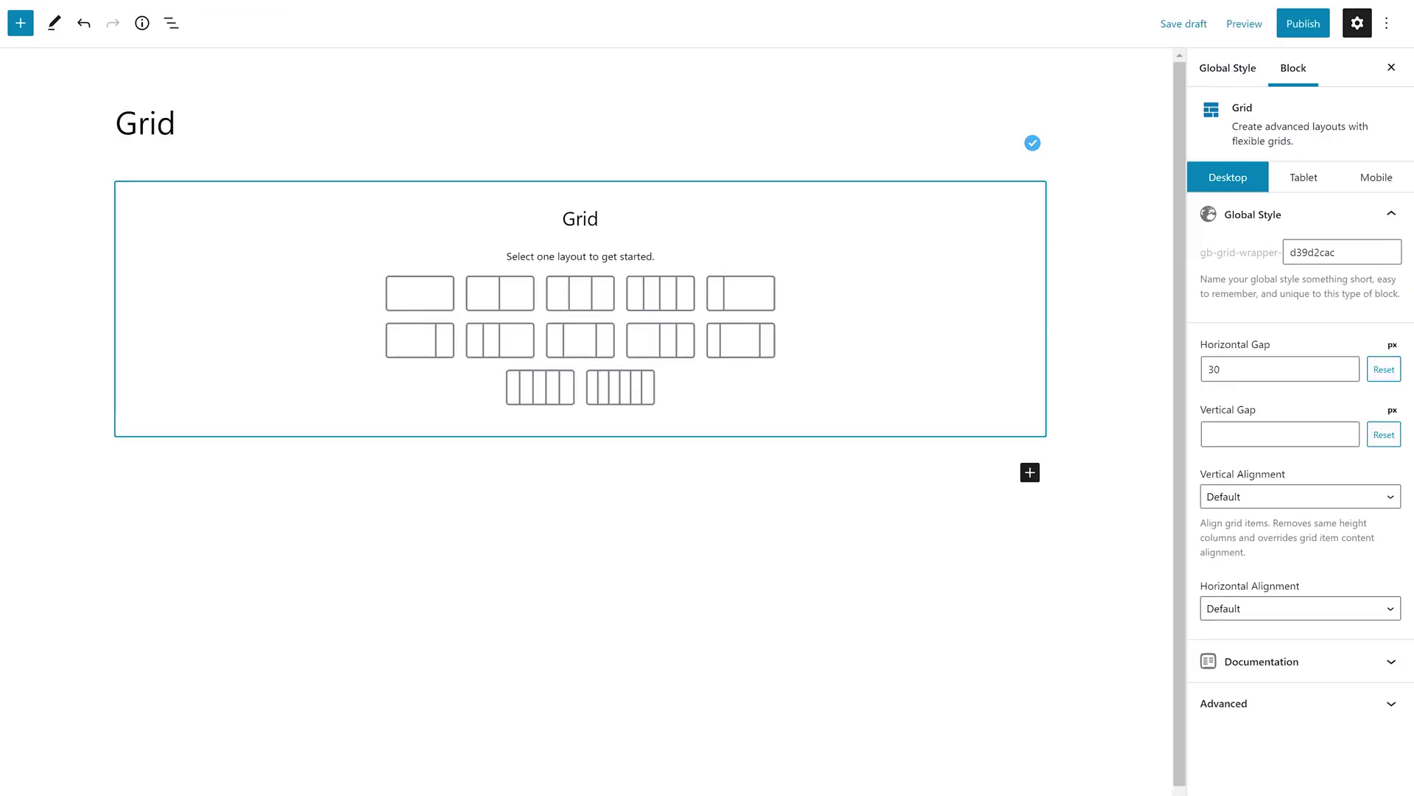
pyautogui.click(474, 305)
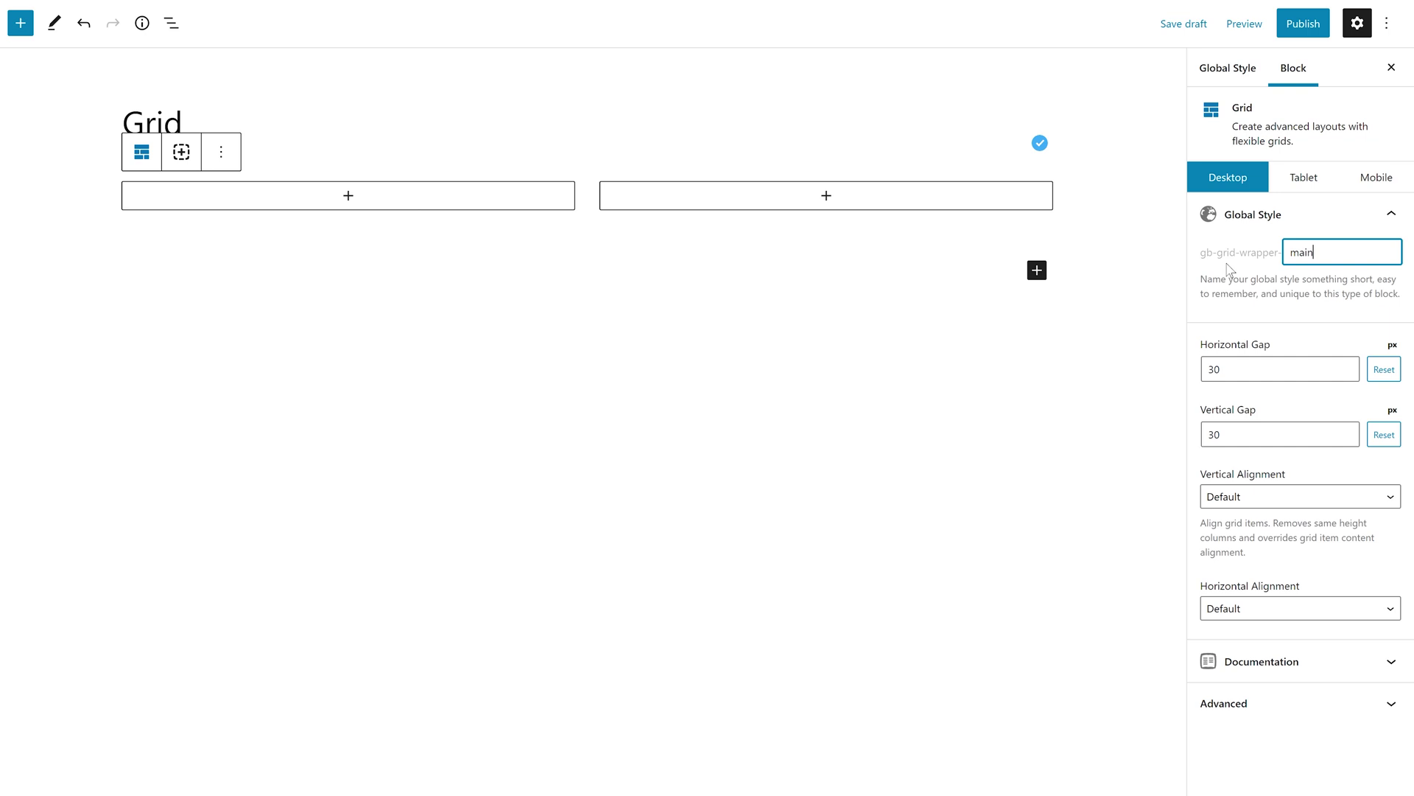
# Step: Set the grid's vertical alignment to Top and horizontal alignment to Left
pyautogui.click(1268, 498)
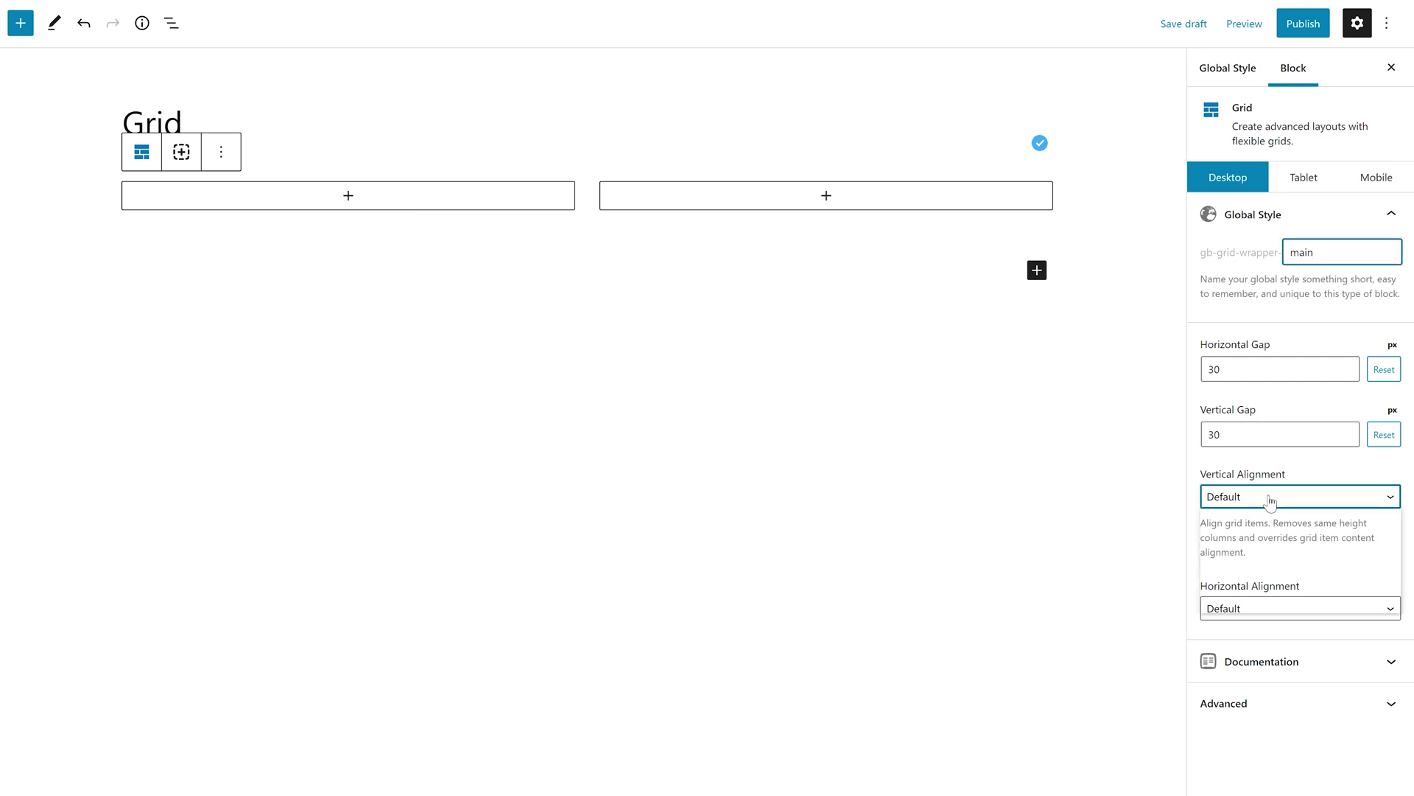
pyautogui.click(1263, 556)
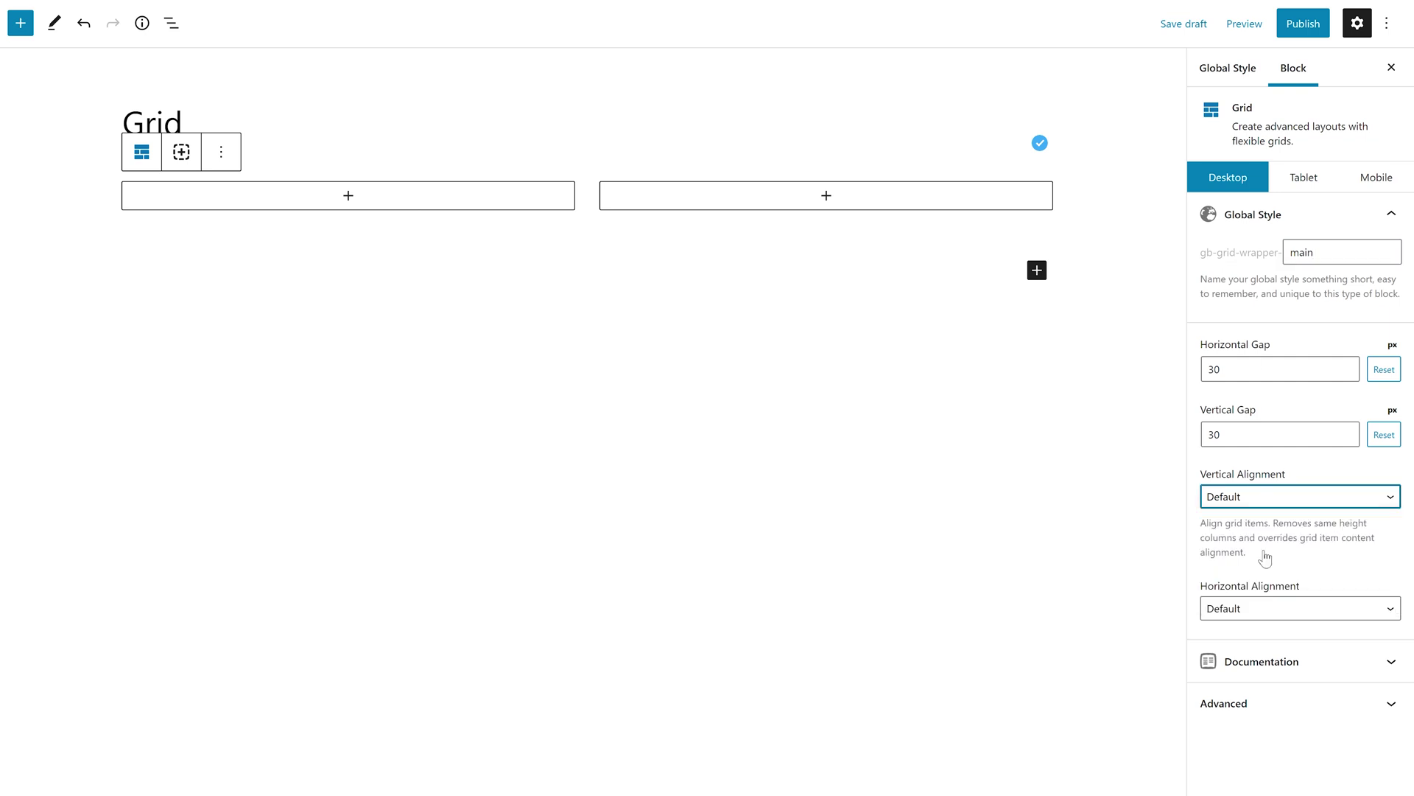
pyautogui.click(1283, 614)
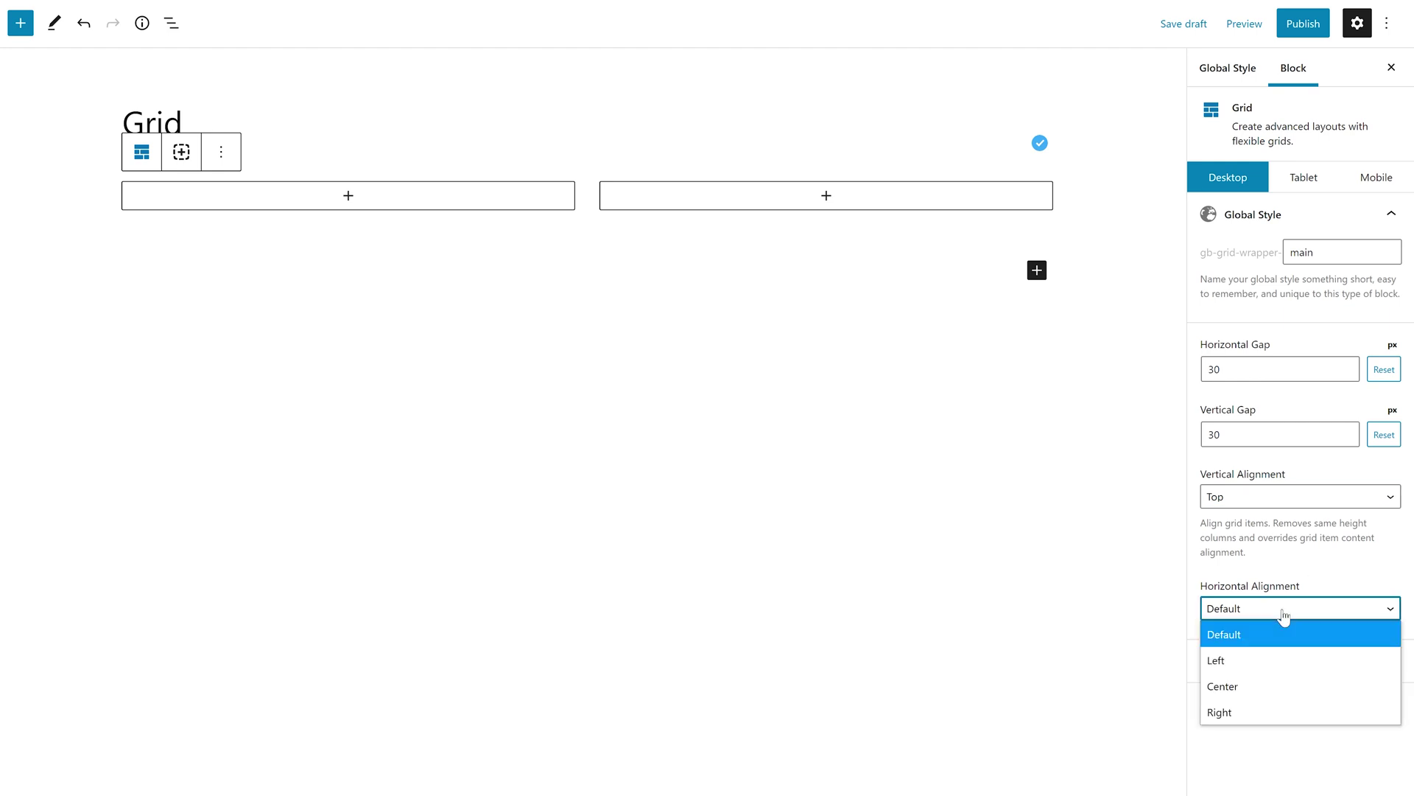
pyautogui.click(1282, 658)
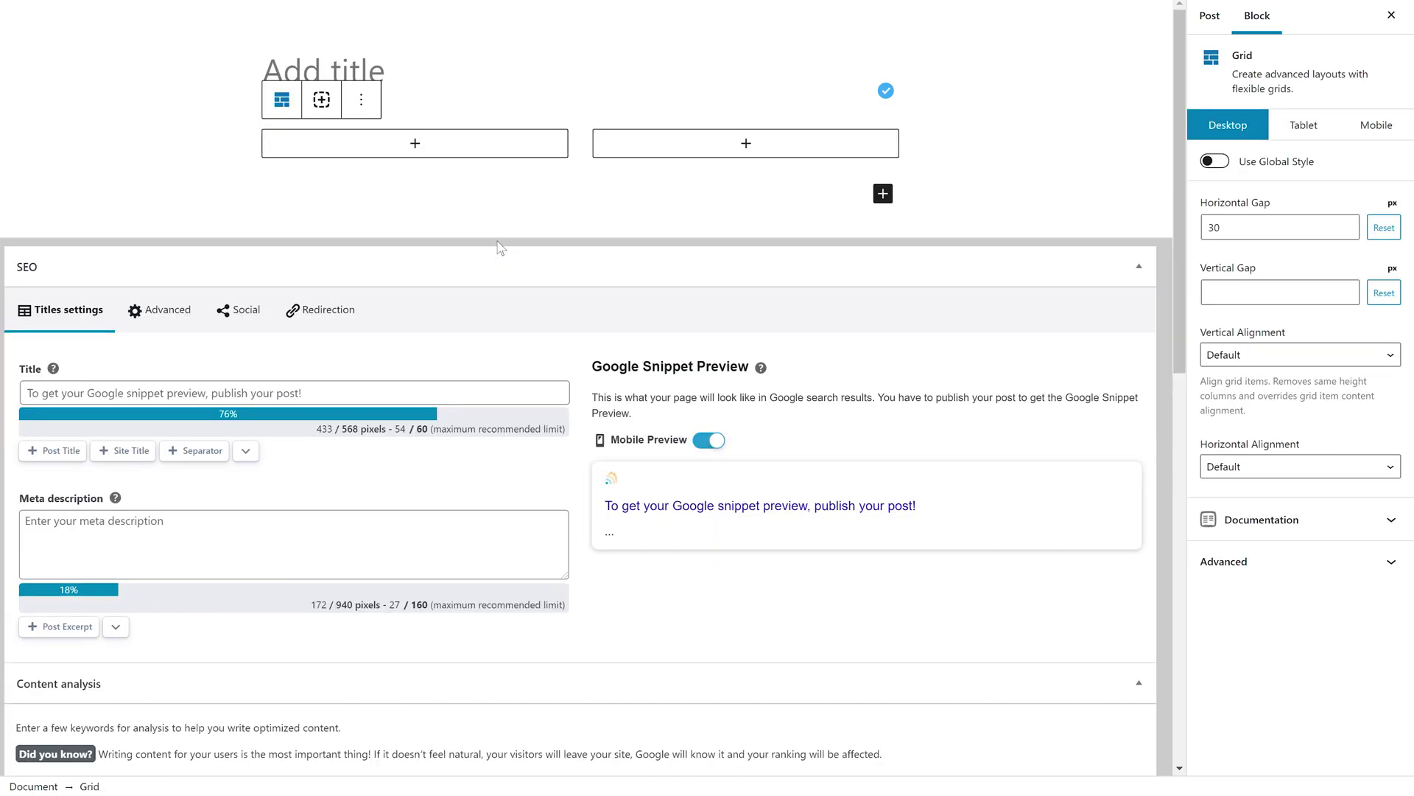
# Step: Turn on Use Global Style for the Grid and choose main
pyautogui.click(1213, 161)
pyautogui.click(1234, 196)
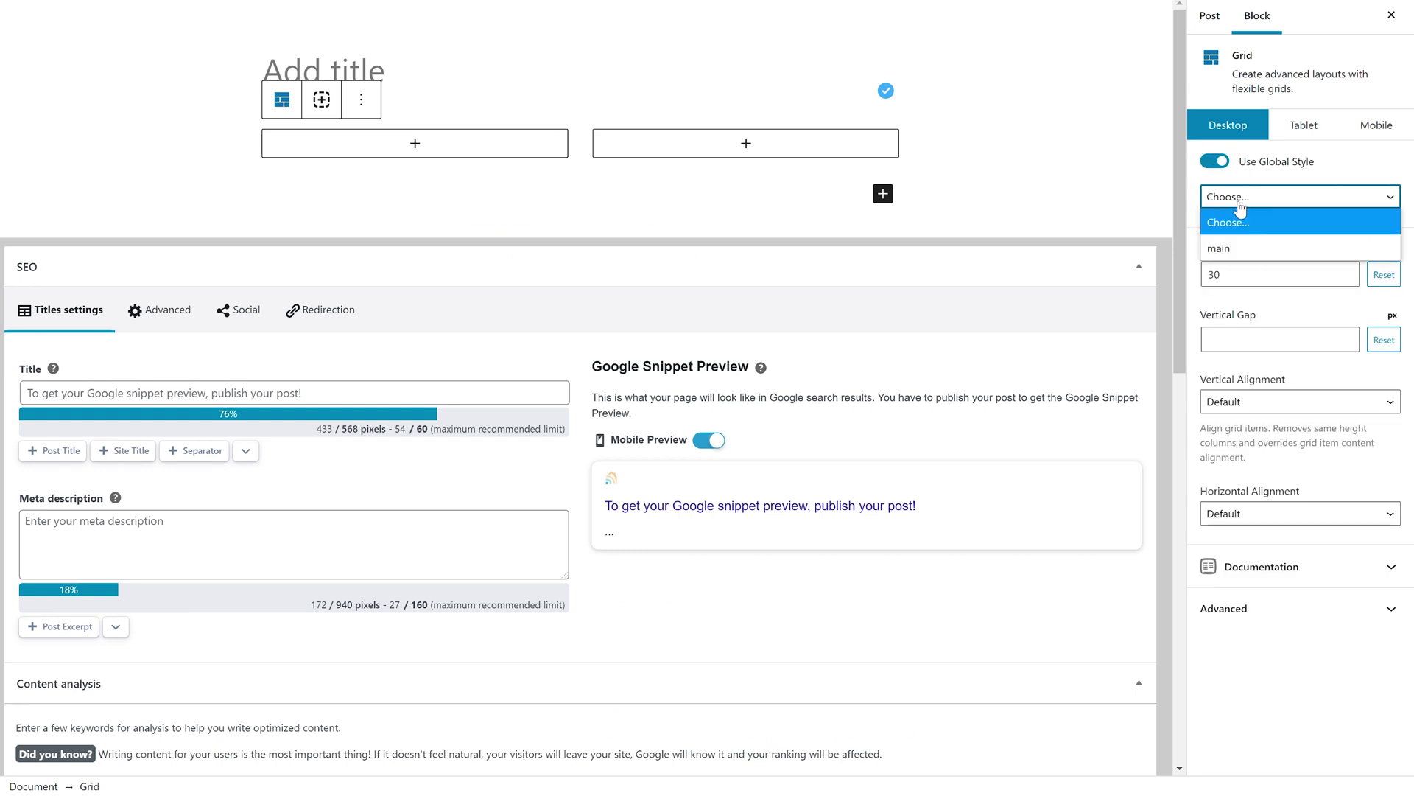
pyautogui.click(1236, 243)
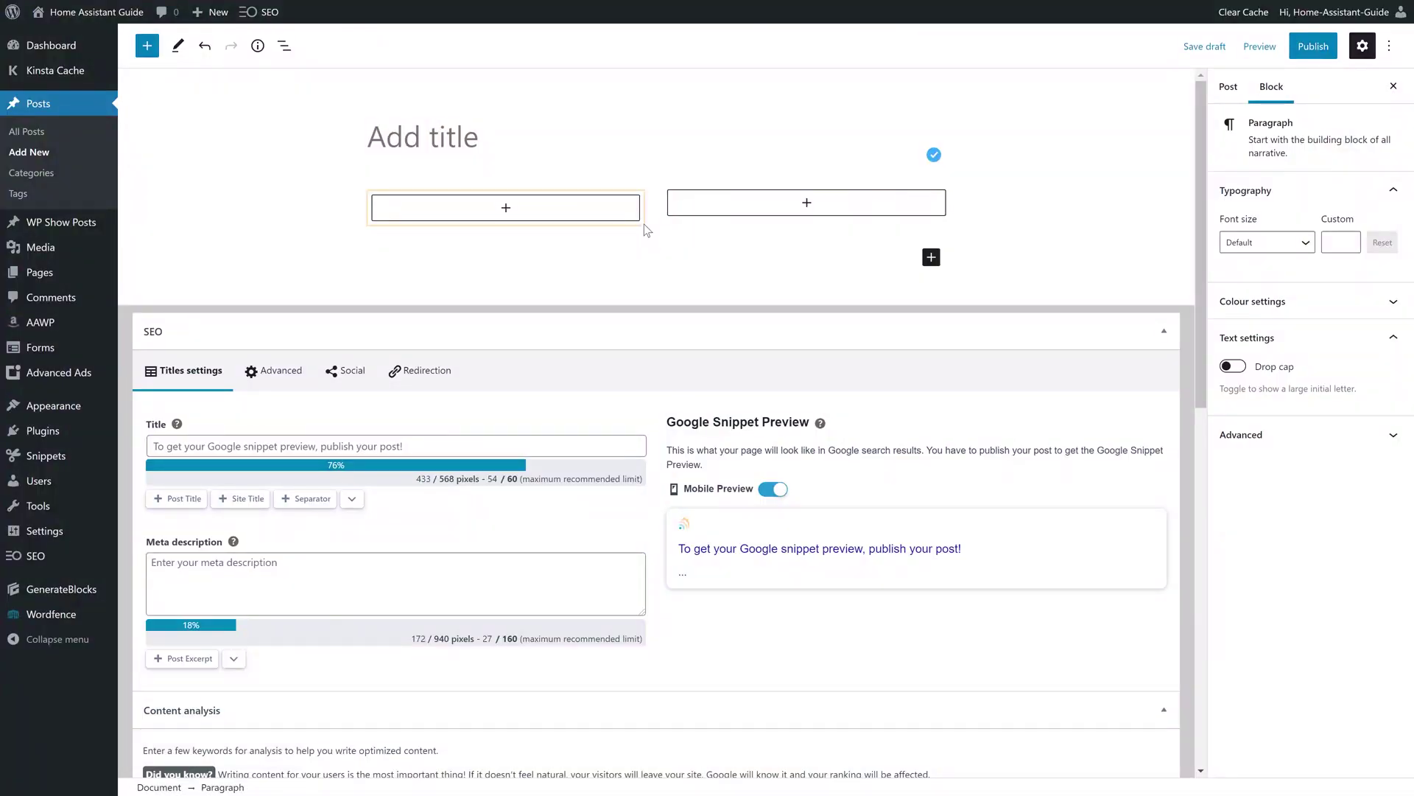
# Step: Copy the left column container's styles and paste them onto the right column
pyautogui.click(644, 224)
pyautogui.click(555, 165)
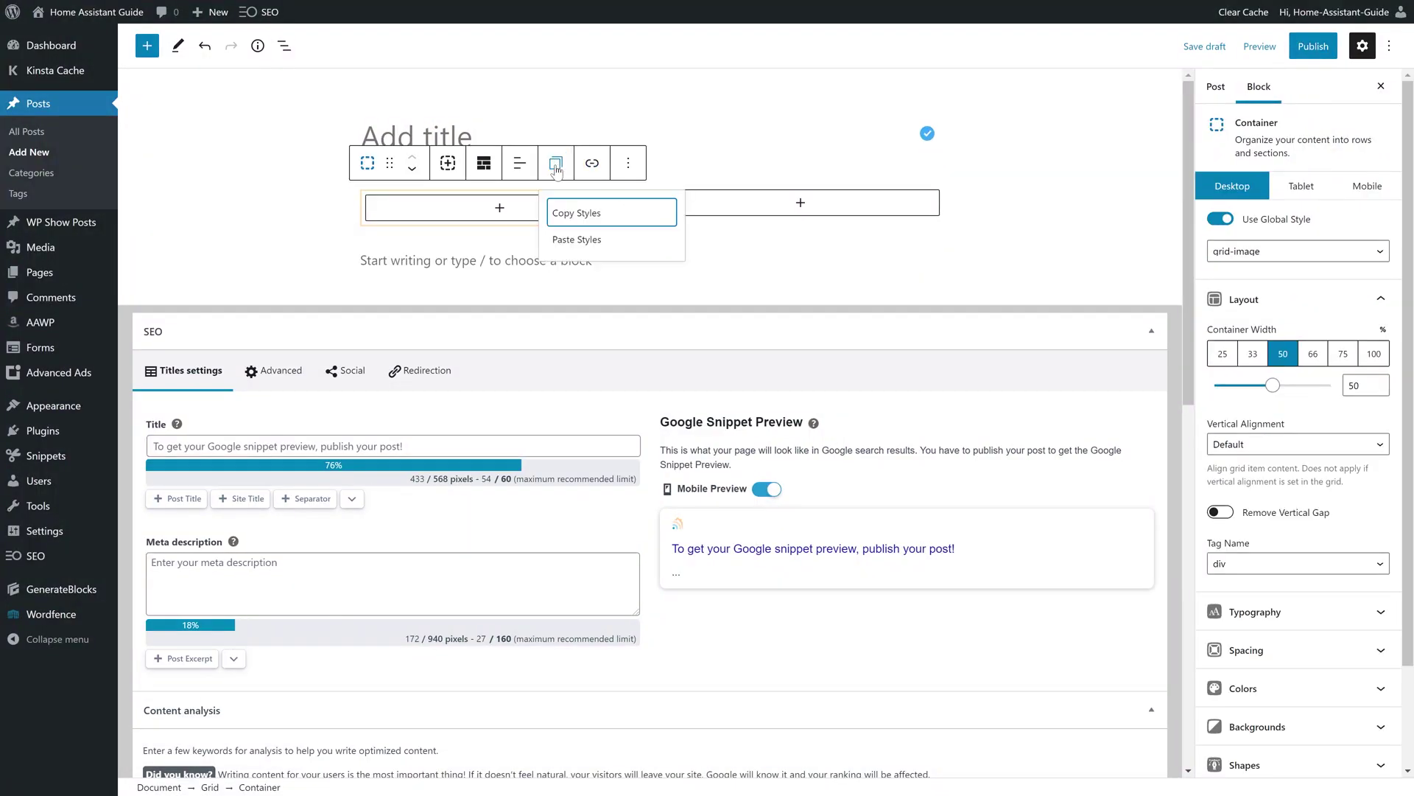
pyautogui.click(575, 215)
pyautogui.click(661, 219)
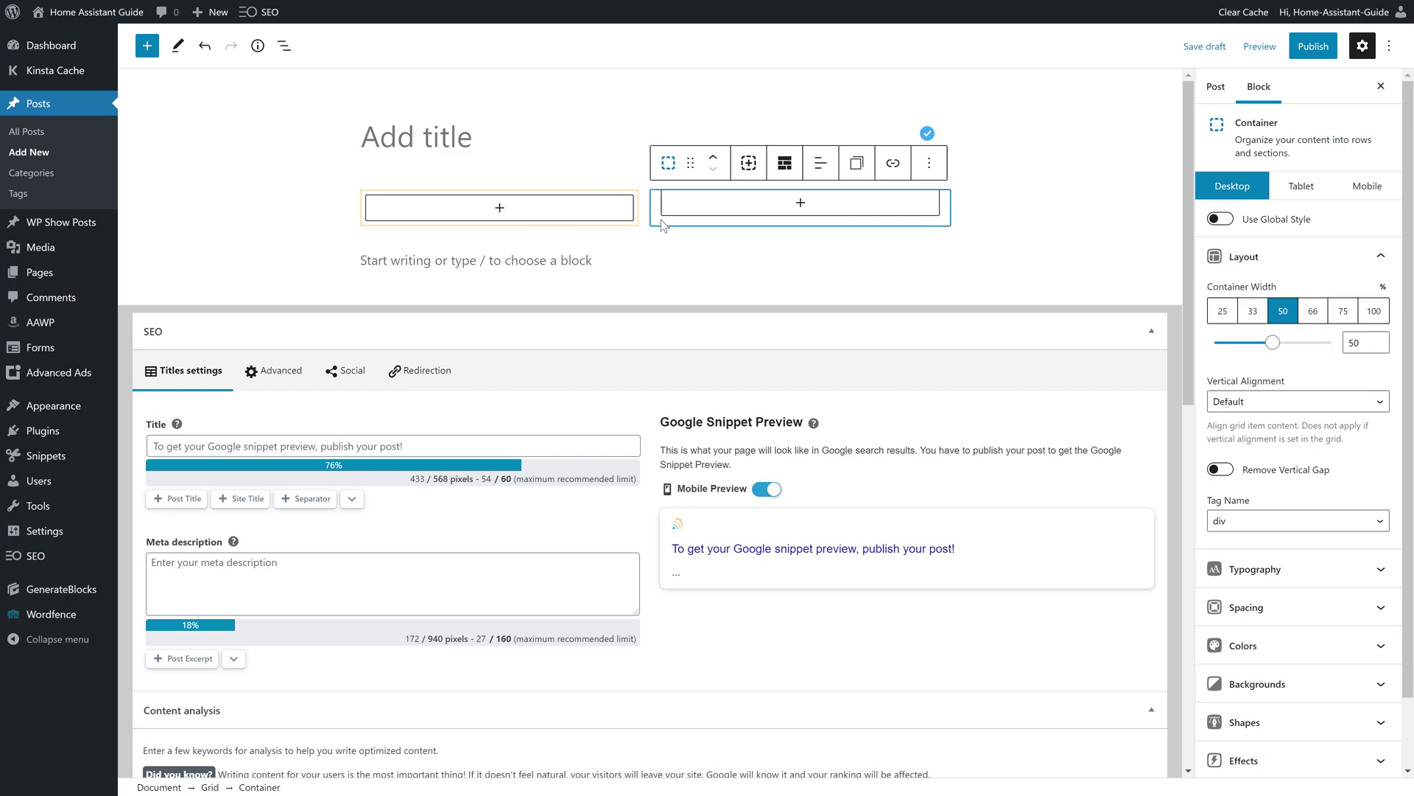
pyautogui.click(856, 165)
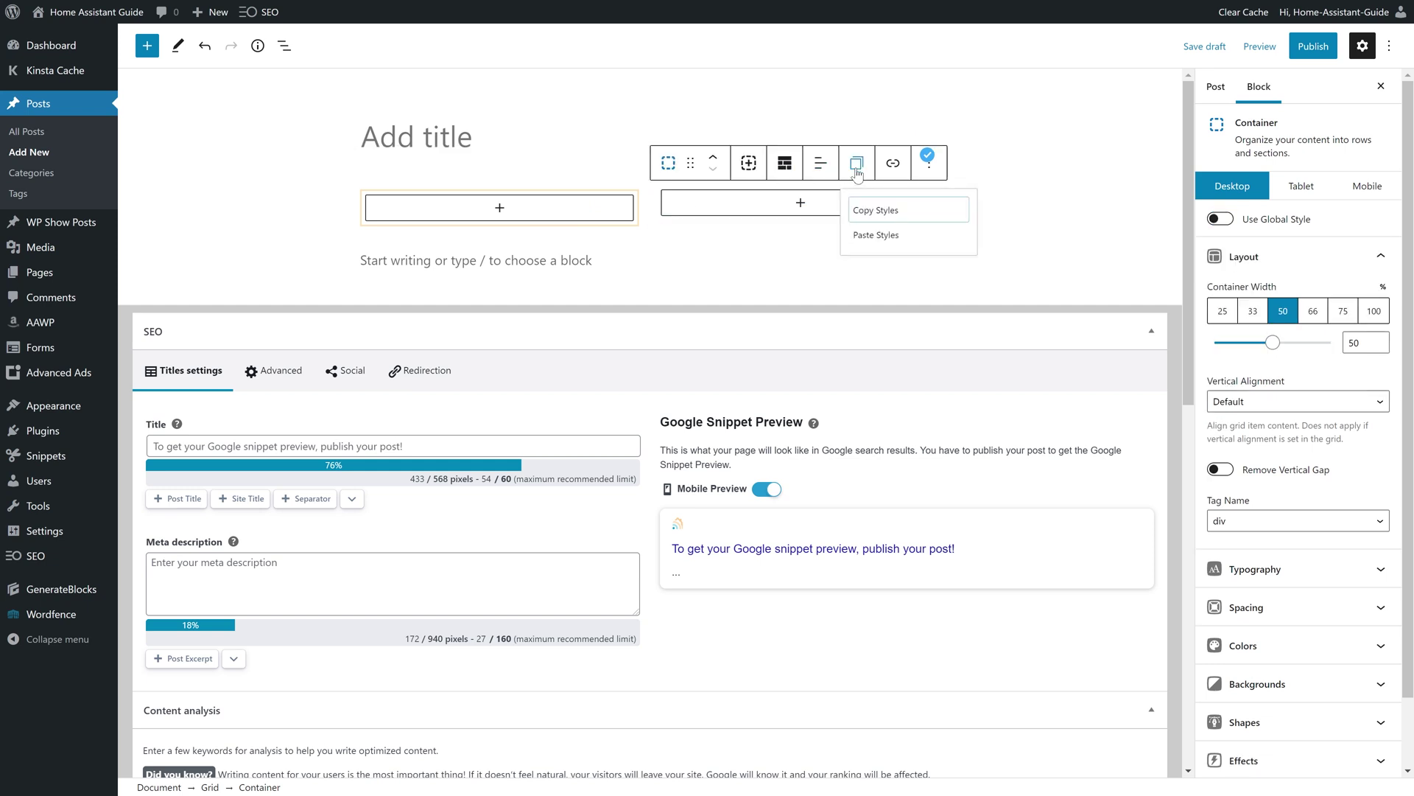
pyautogui.click(874, 239)
pyautogui.click(1013, 219)
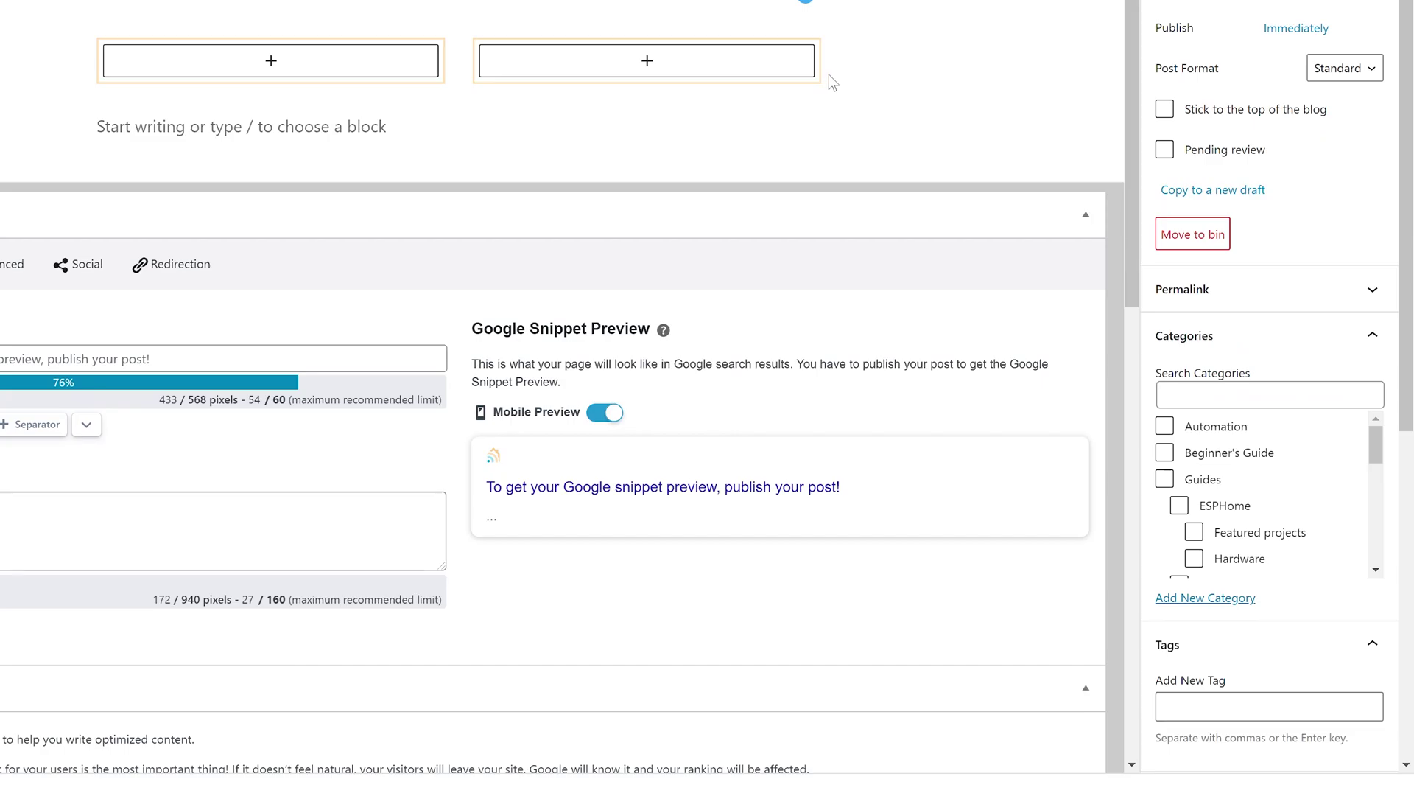
# Step: Hide the right column on tablet and mobile, then add an empty custom attribute
pyautogui.click(828, 74)
pyautogui.scroll(-5, 1323, 613)
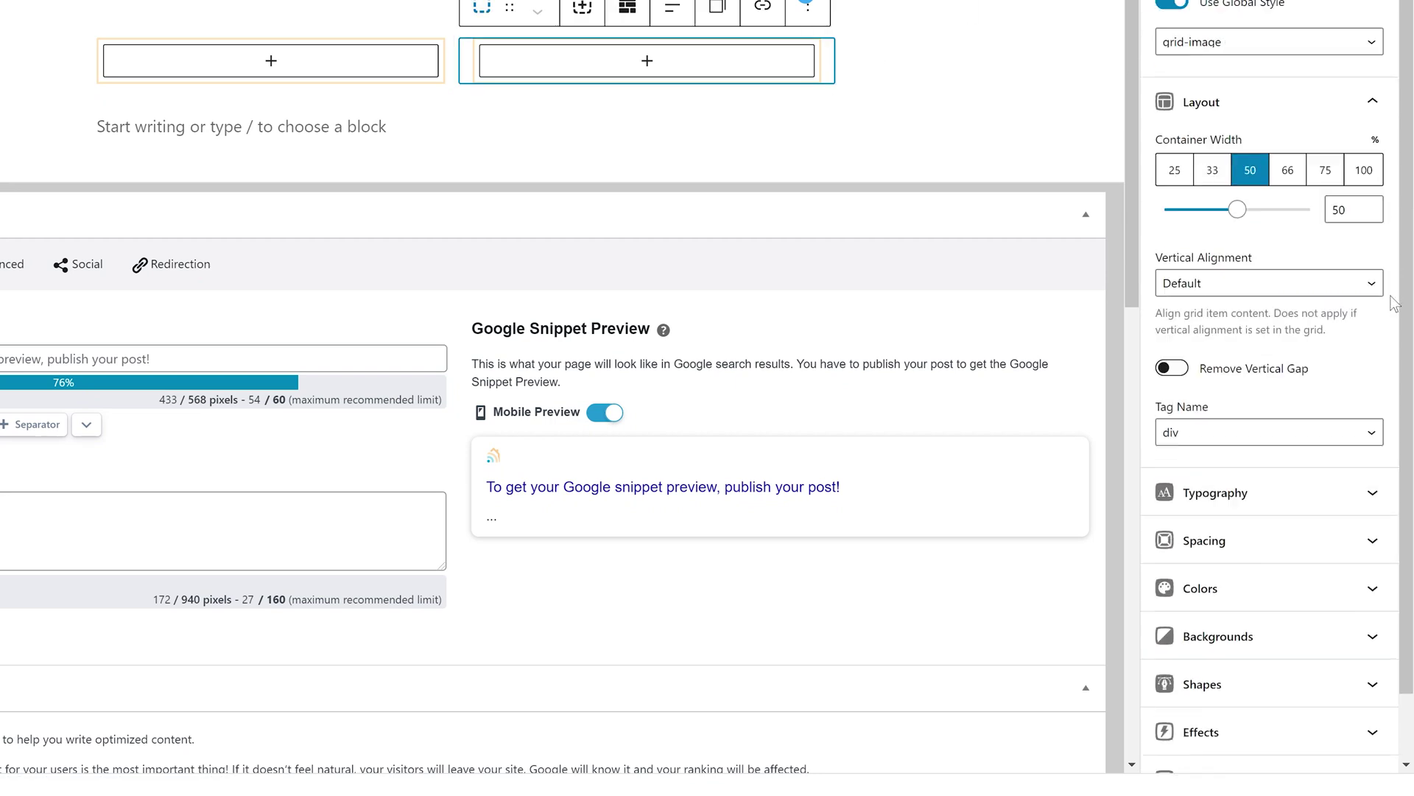
pyautogui.click(1297, 744)
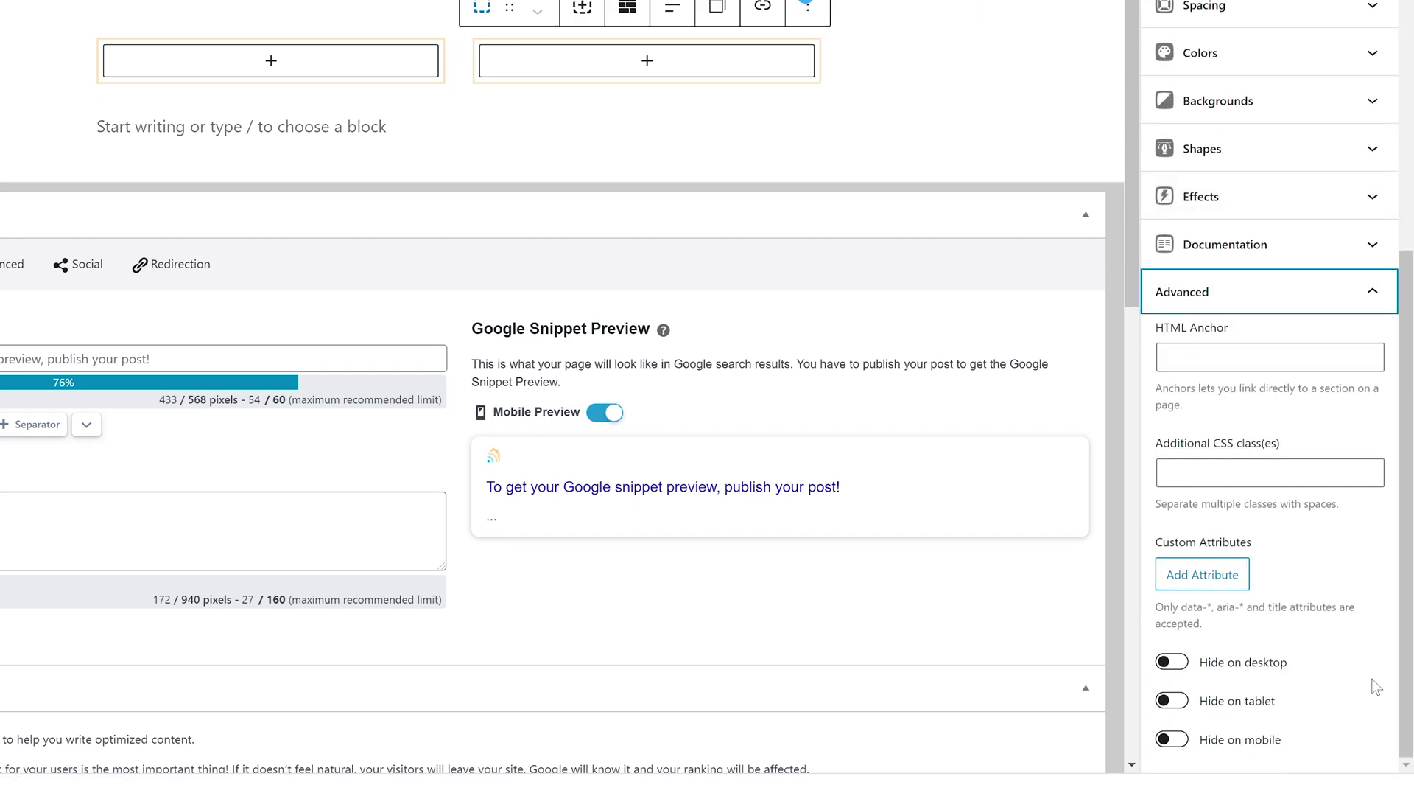
pyautogui.click(1173, 701)
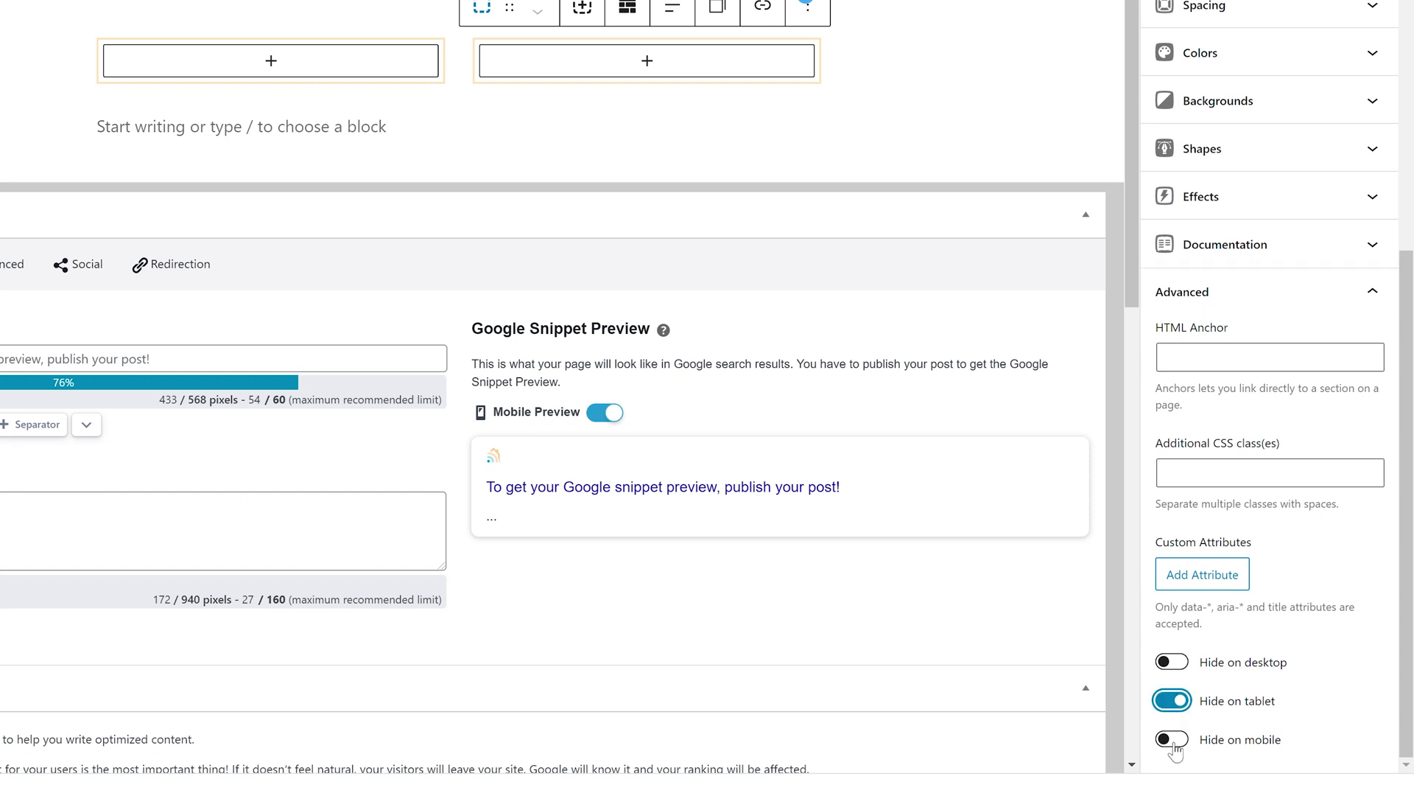
pyautogui.click(1229, 587)
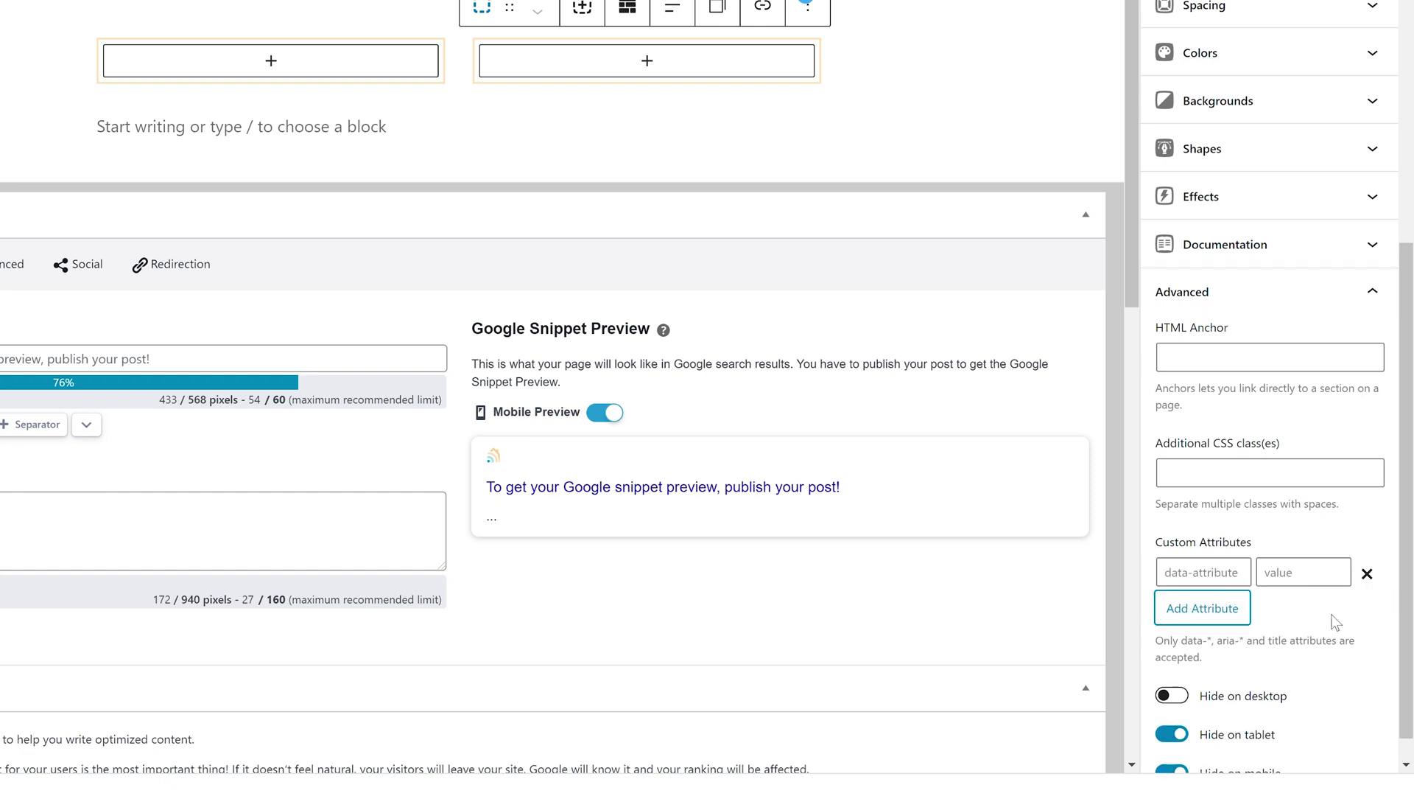